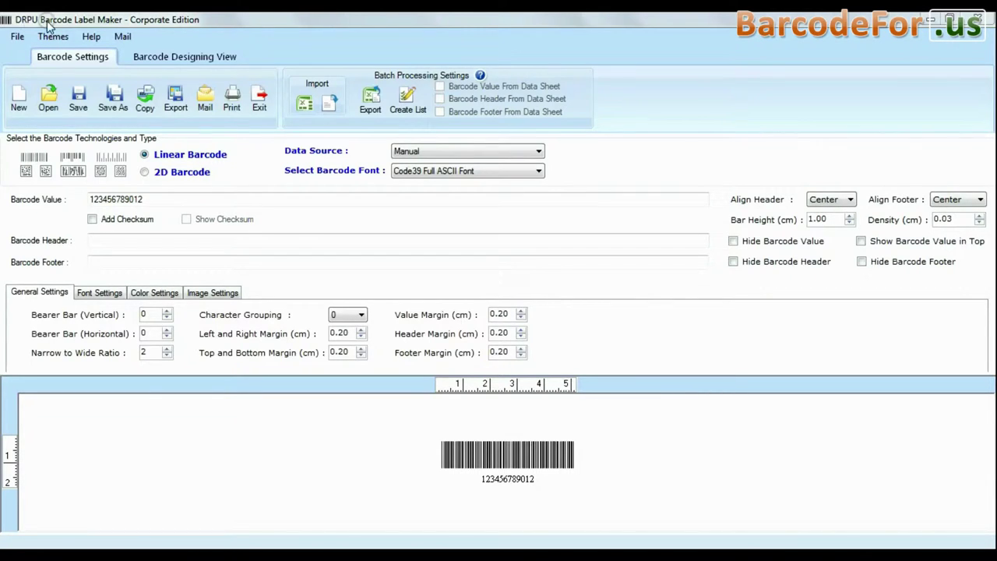
# Select Code39 Full ASCII Font as the barcode font.
pyautogui.click(74, 58)
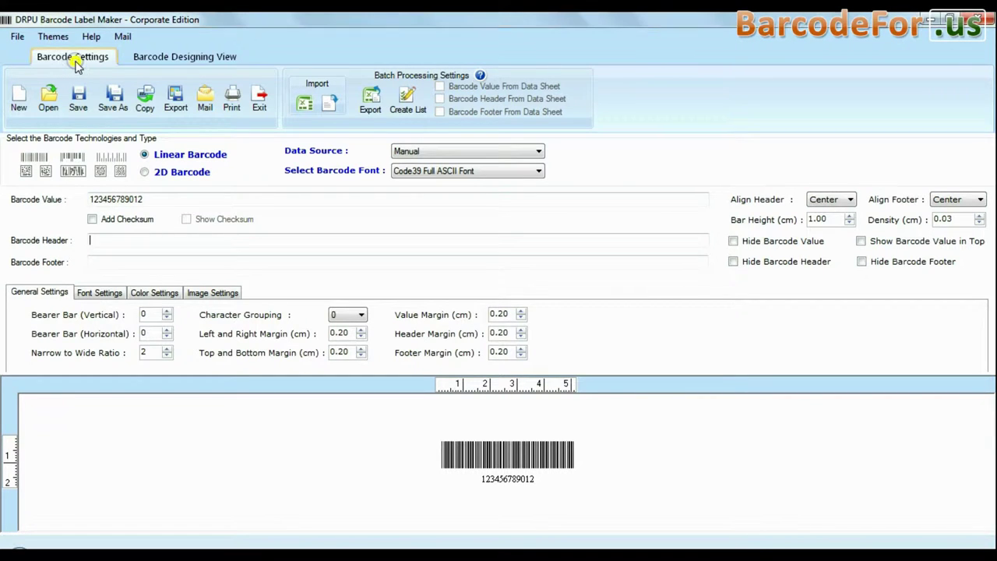
pyautogui.click(179, 59)
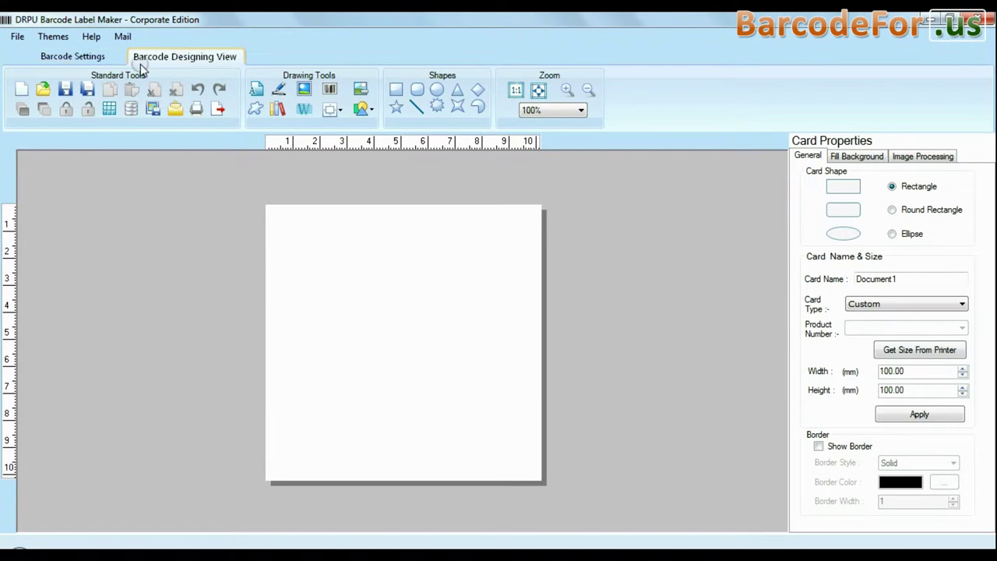
pyautogui.click(79, 58)
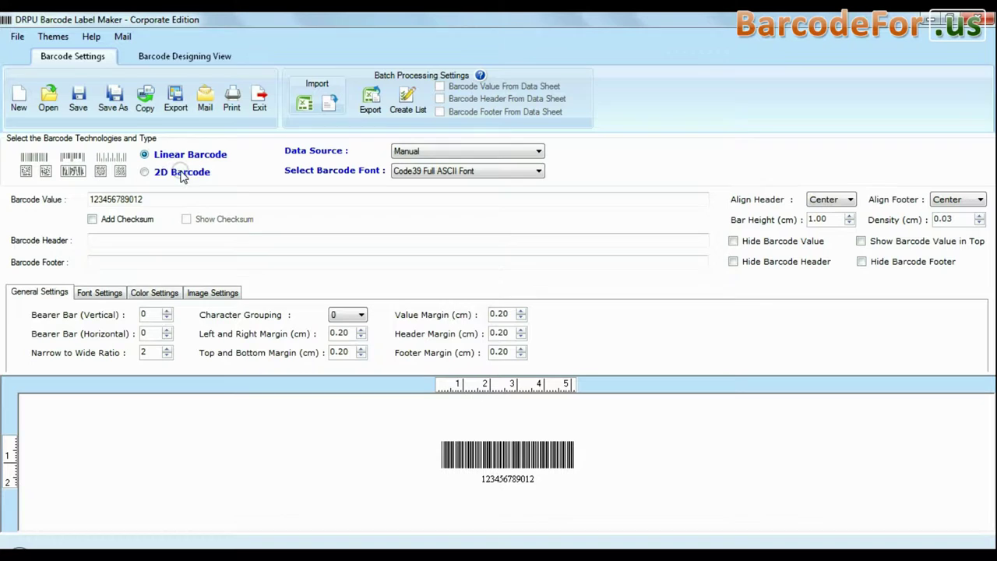
pyautogui.click(423, 171)
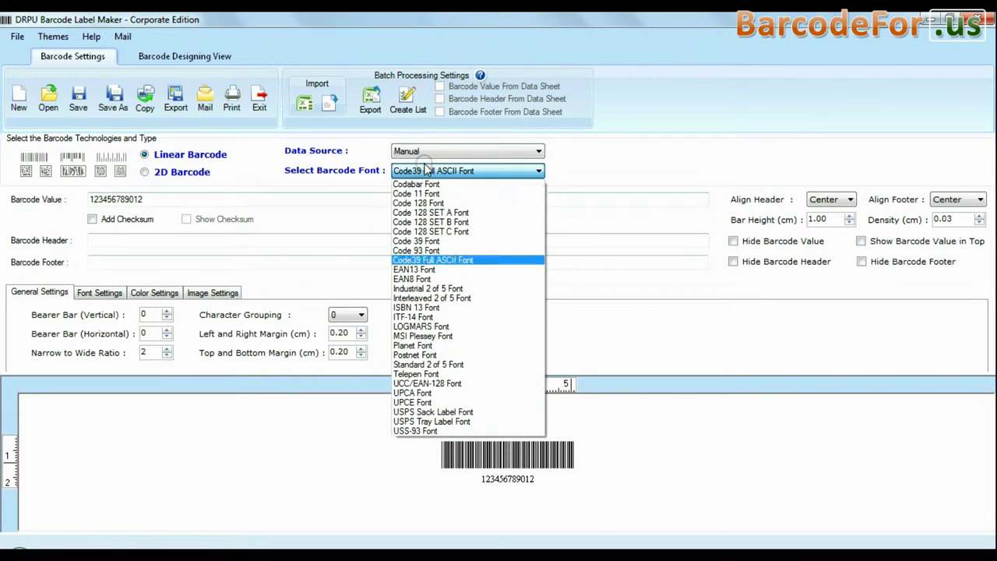
pyautogui.click(433, 260)
pyautogui.moveTo(144, 200); pyautogui.dragTo(14, 198)
pyautogui.write('0012555')
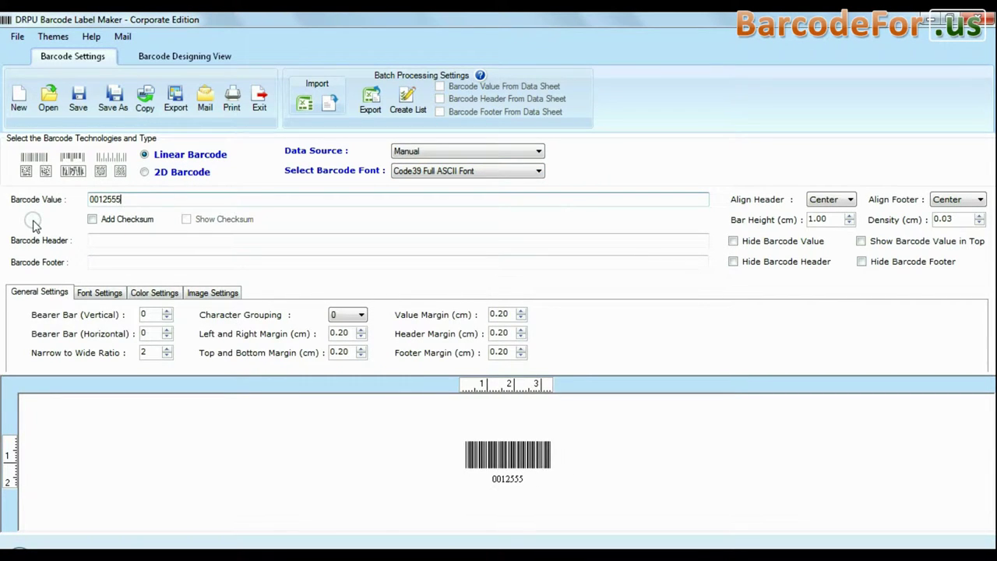
pyautogui.write('998223019')
pyautogui.click(106, 240)
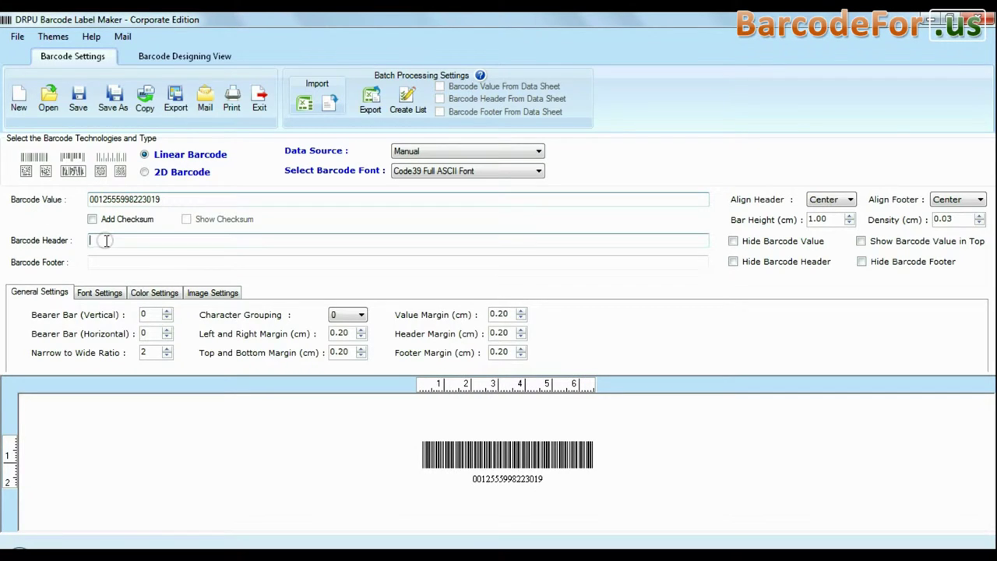
pyautogui.write('Code 39 ')
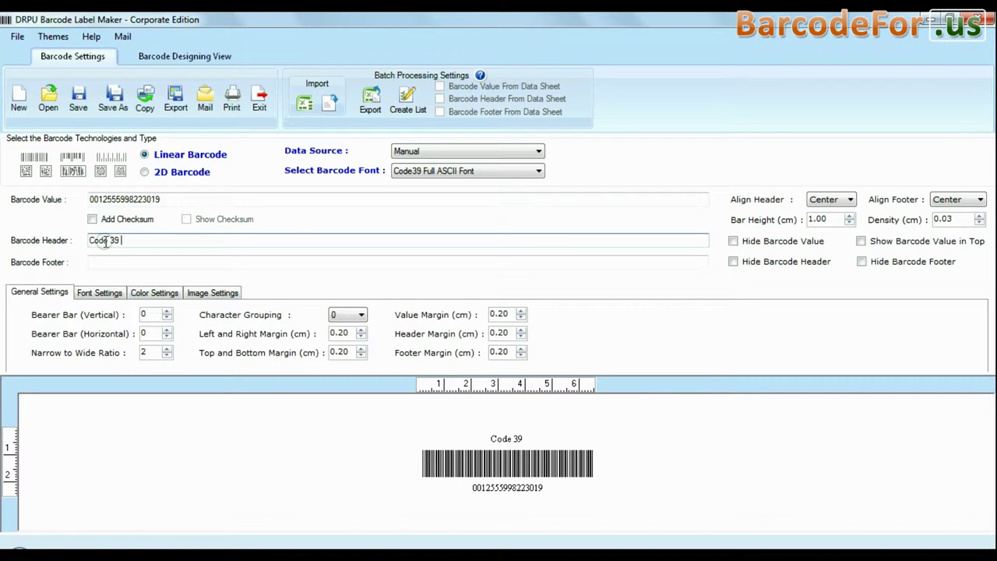
pyautogui.write('ASCII Barcode Font')
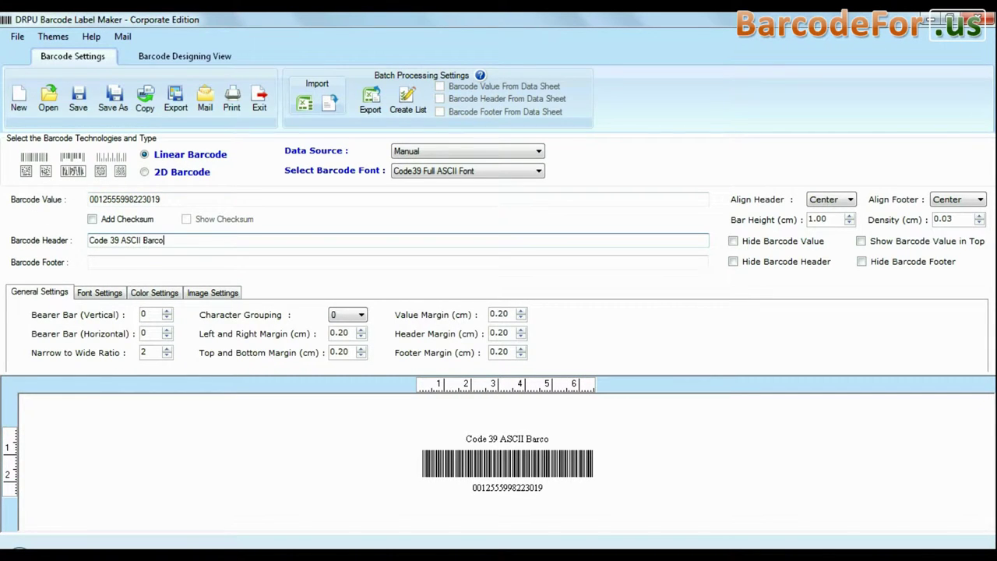
pyautogui.click(105, 261)
pyautogui.write('Designed usin')
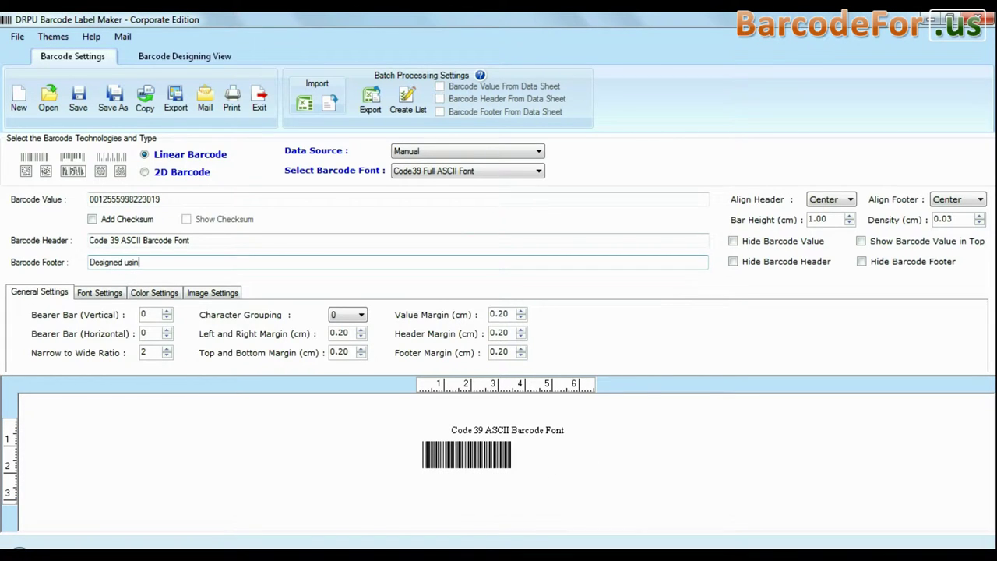
pyautogui.write('g DRPU Software')
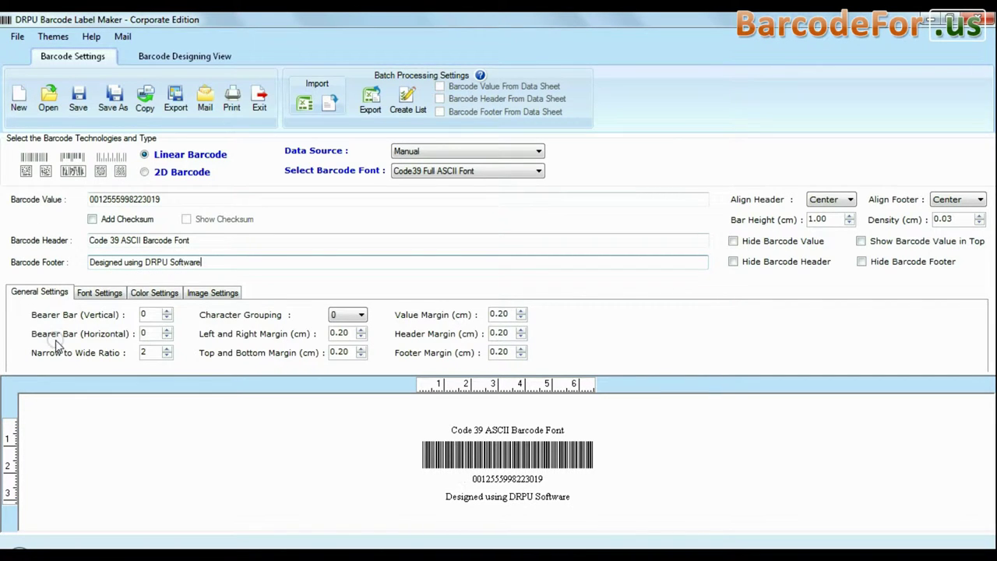
# Choose a character grouping, make the header font bold, then review the Color and Image settings.
pyautogui.click(346, 316)
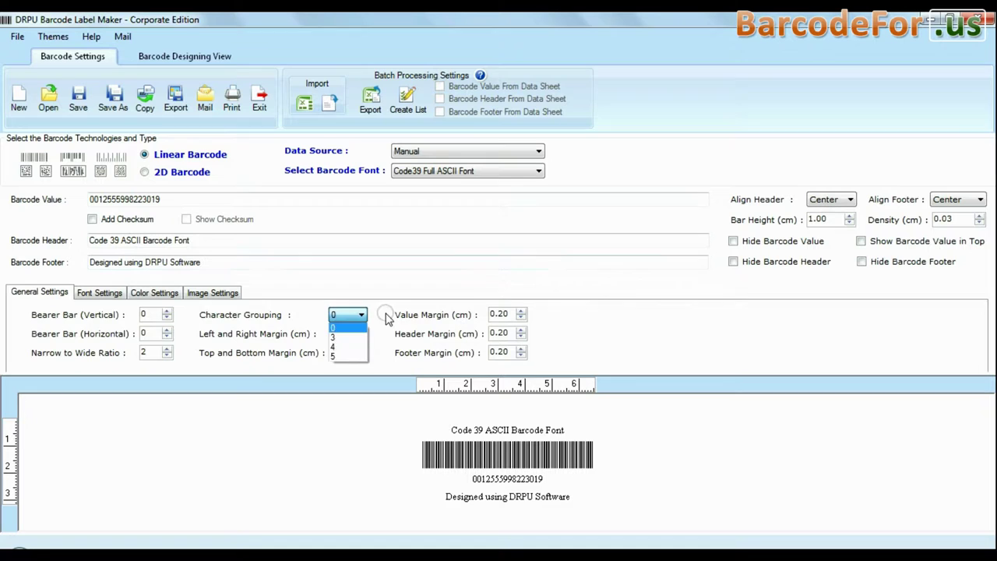
pyautogui.click(341, 332)
pyautogui.click(100, 292)
pyautogui.click(187, 323)
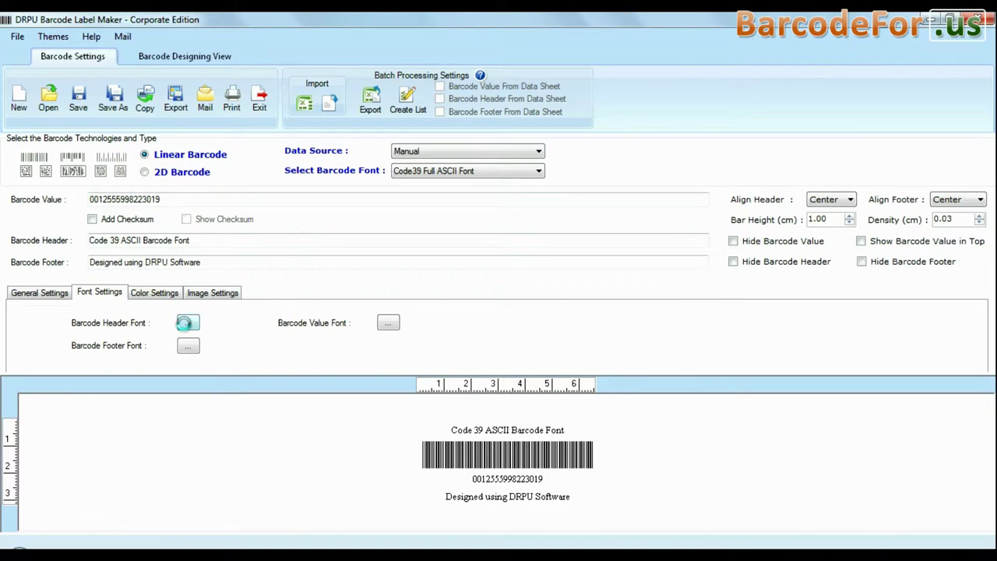
pyautogui.click(484, 196)
pyautogui.click(621, 156)
pyautogui.click(159, 299)
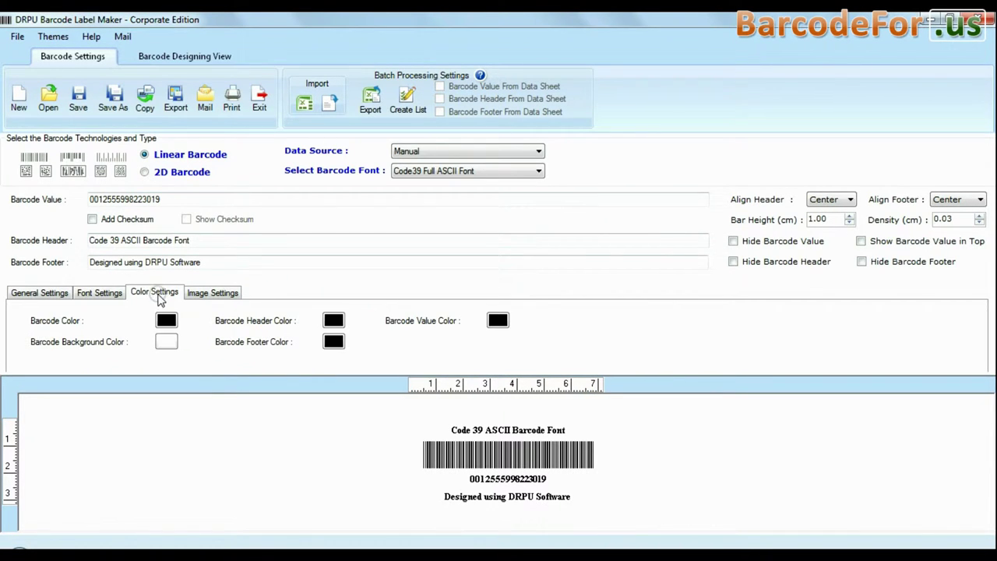
pyautogui.click(219, 296)
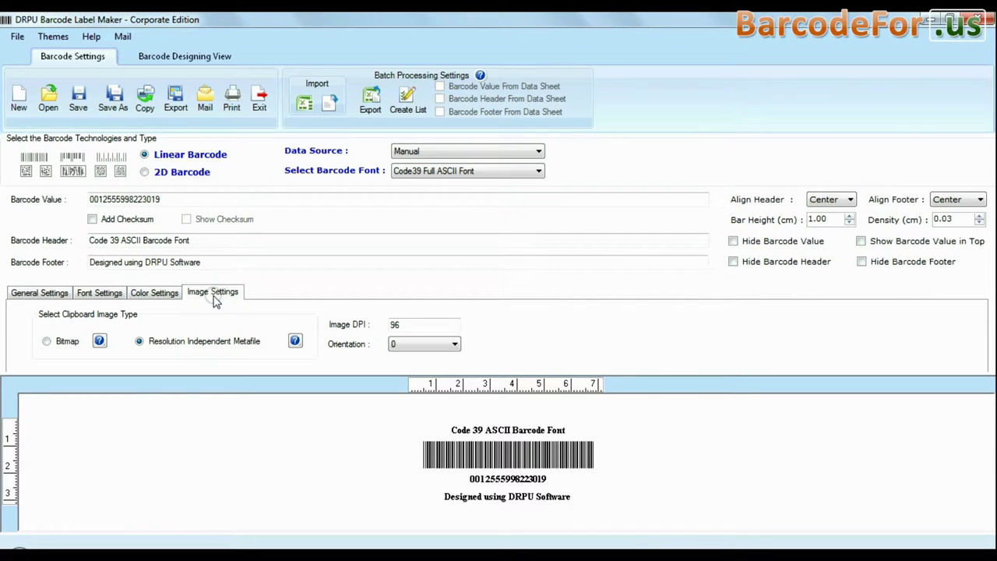
# Resize the card to 72 × 50 mm in the designer and place a barcode on it.
pyautogui.click(179, 58)
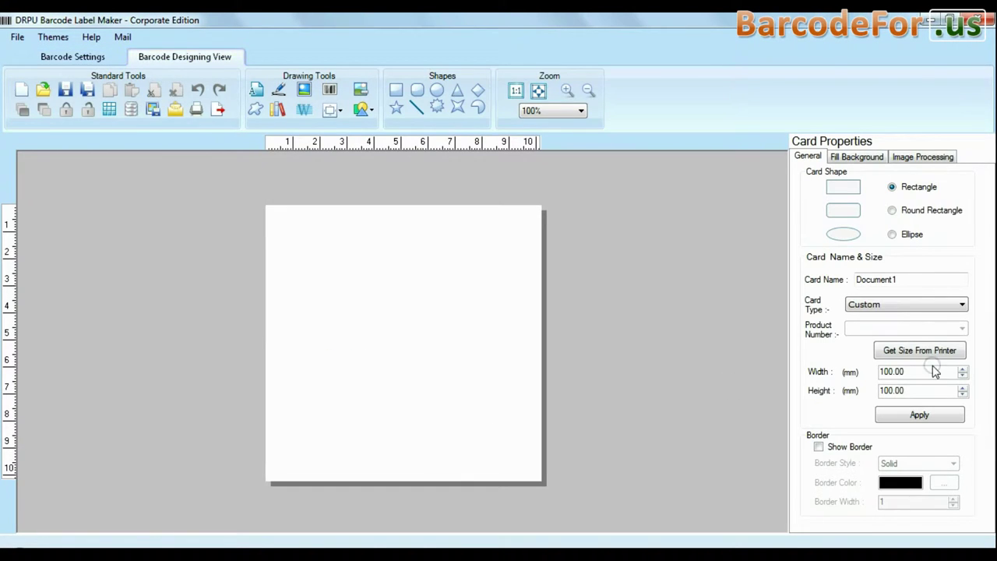
pyautogui.moveTo(896, 371); pyautogui.dragTo(853, 376)
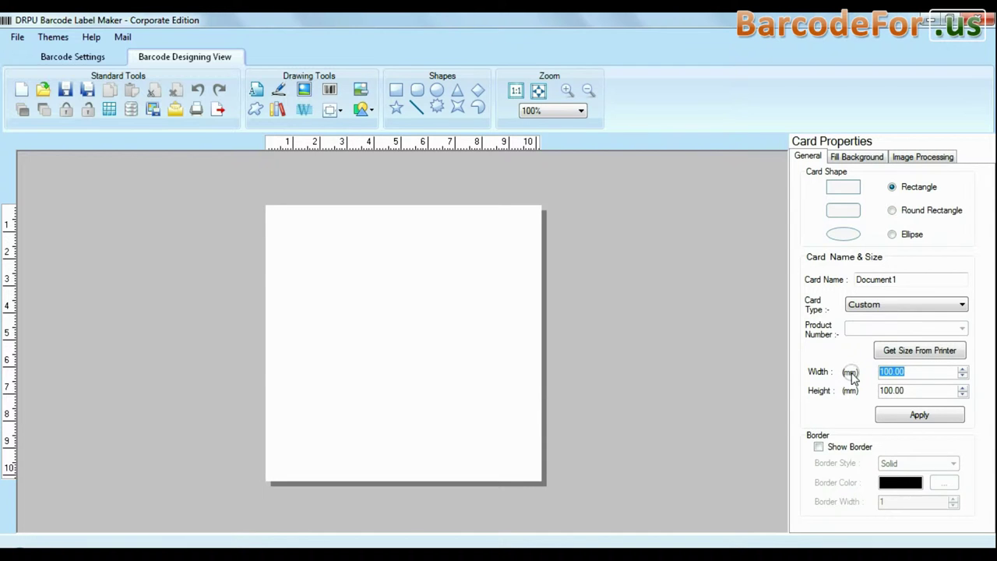
pyautogui.write('72')
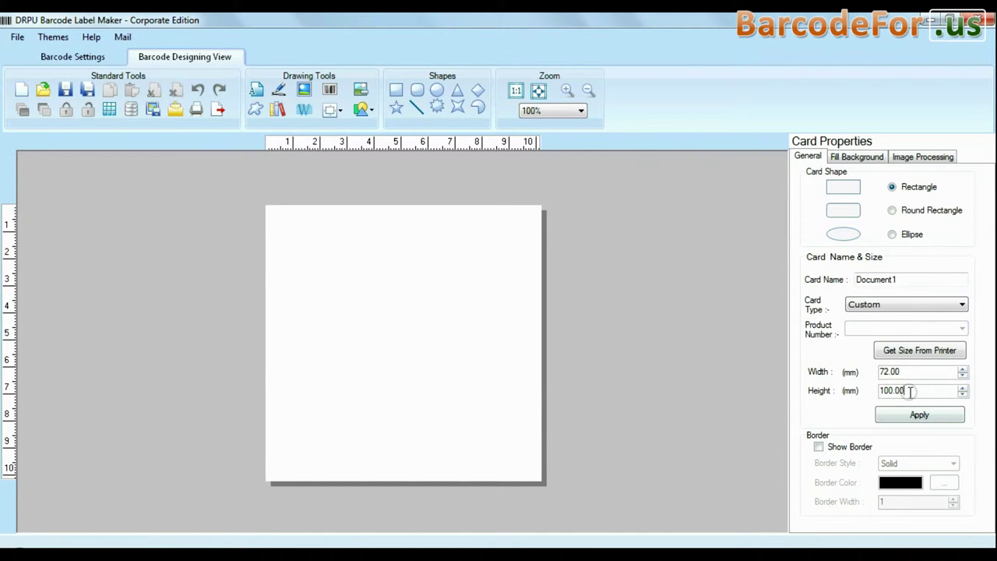
pyautogui.moveTo(910, 391); pyautogui.dragTo(807, 394)
pyautogui.write('5')
pyautogui.click(920, 416)
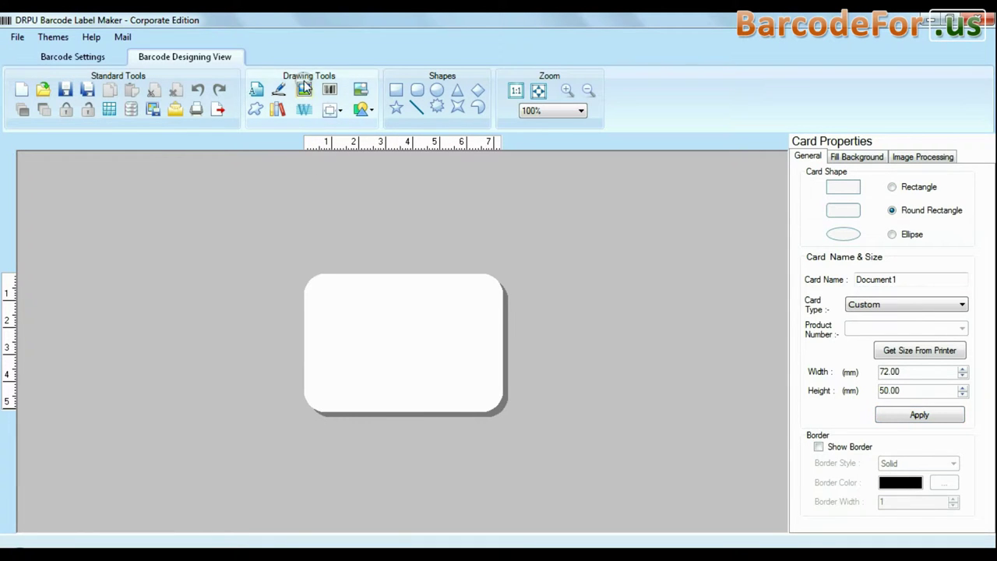
pyautogui.click(395, 348)
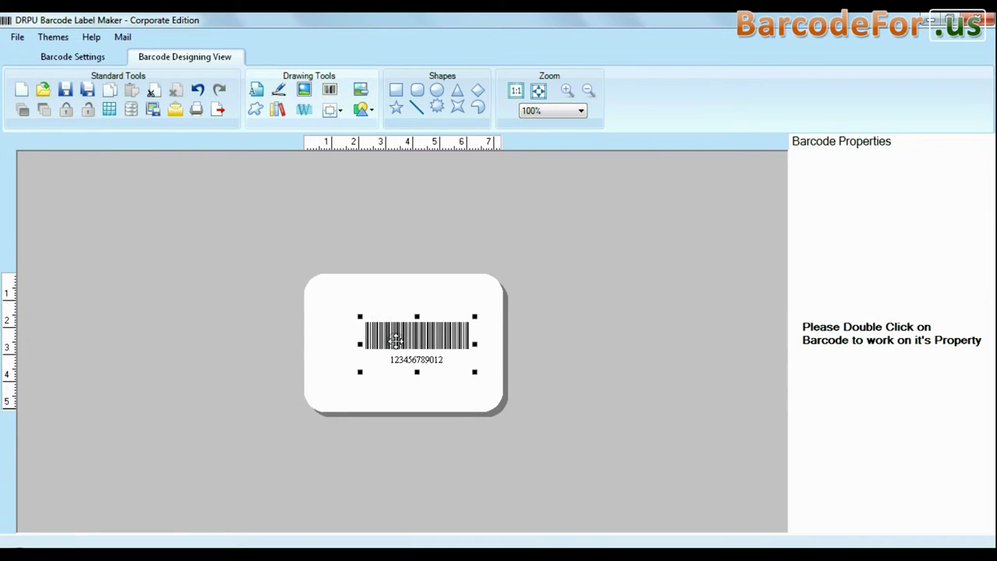
pyautogui.doubleClick(405, 343)
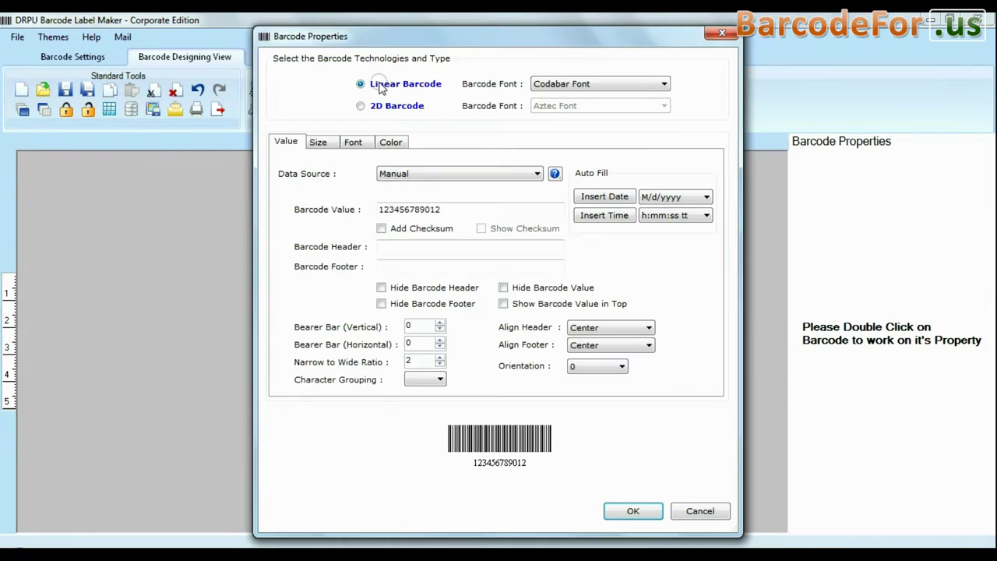
pyautogui.click(559, 91)
pyautogui.click(583, 170)
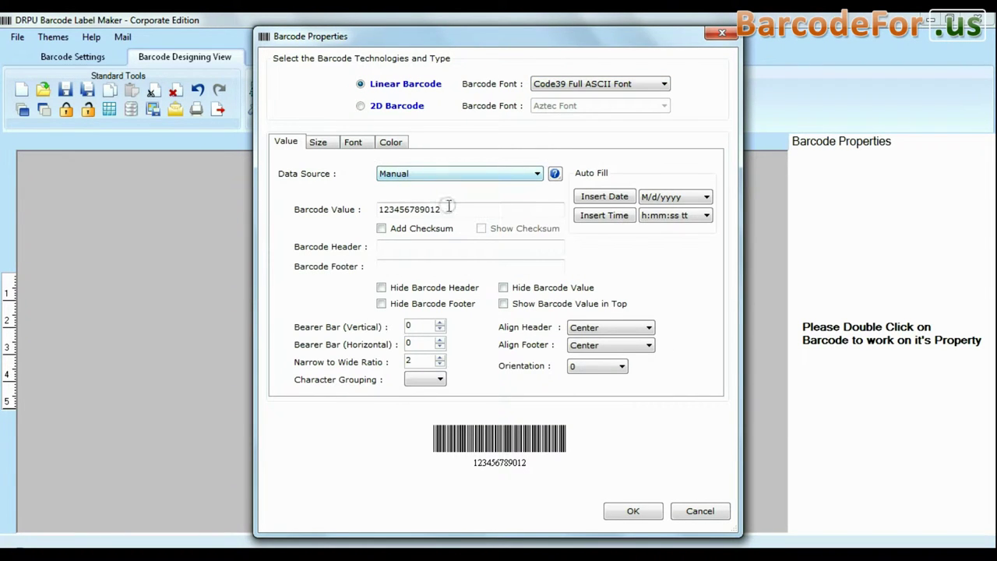
pyautogui.moveTo(448, 206); pyautogui.dragTo(360, 209)
pyautogui.write('0012555998223019')
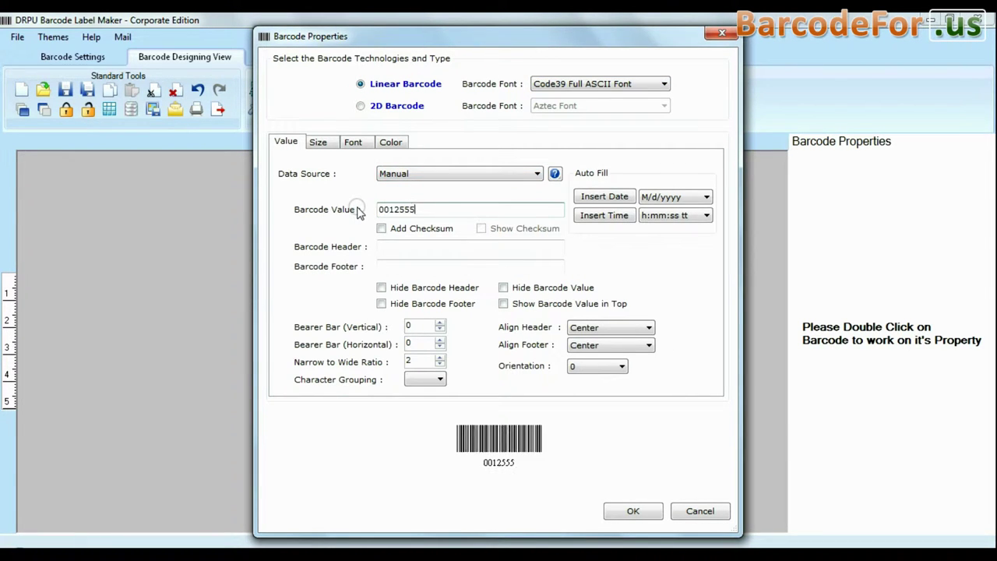
pyautogui.click(428, 247)
pyautogui.write('Co')
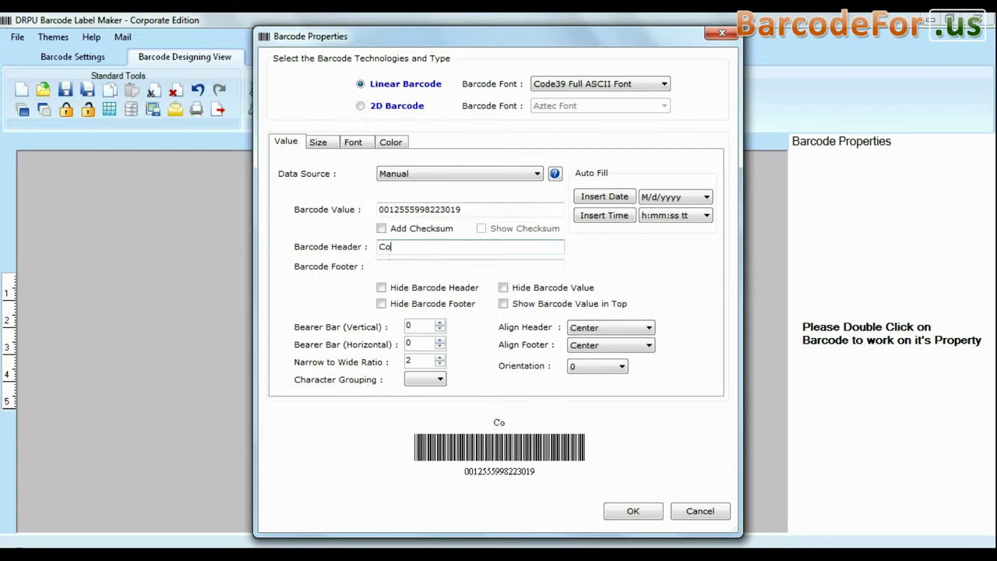
pyautogui.write('de 39 Full ASCII Barcode Font')
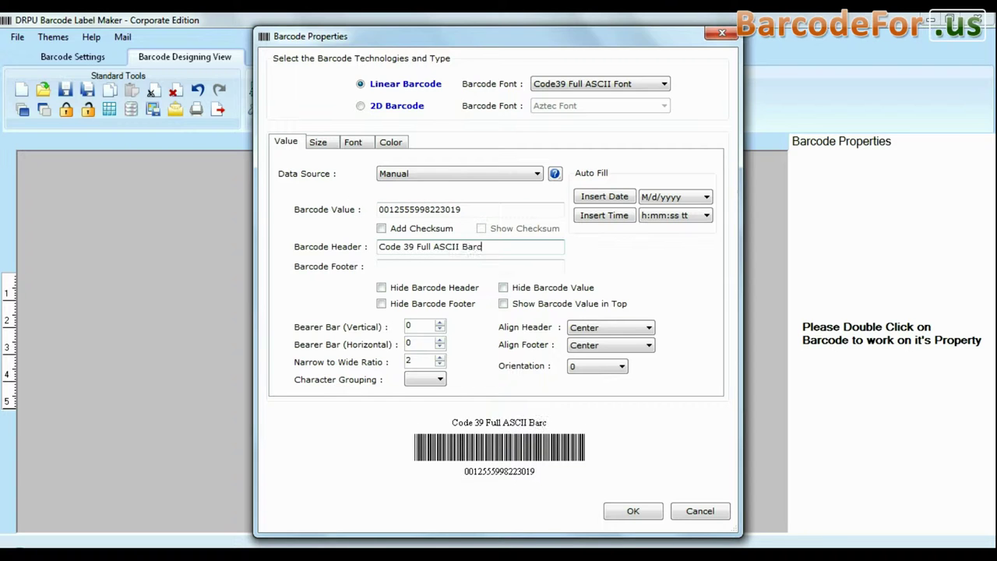
pyautogui.click(402, 267)
pyautogui.write('Designed usi')
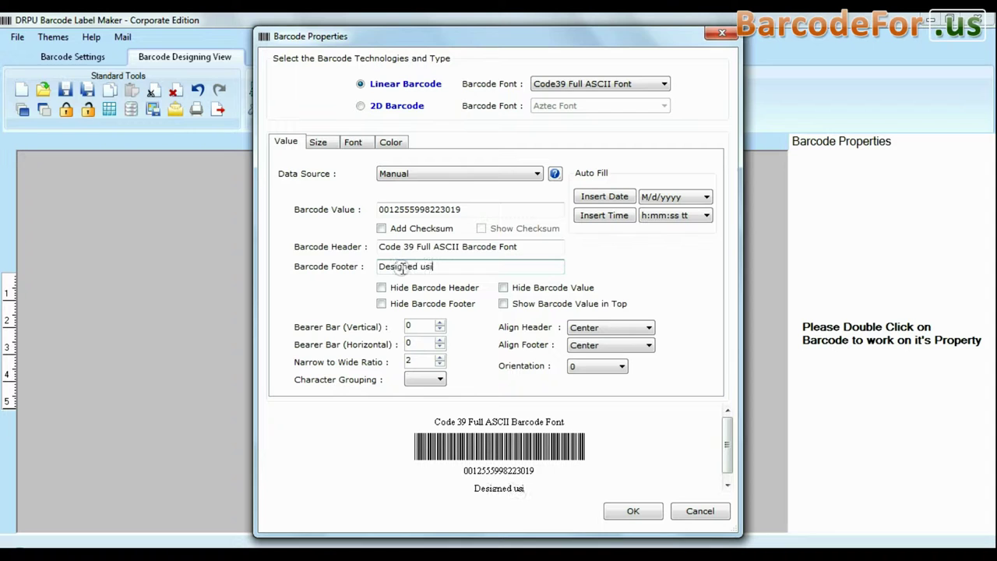
pyautogui.write('ng DRPU Software')
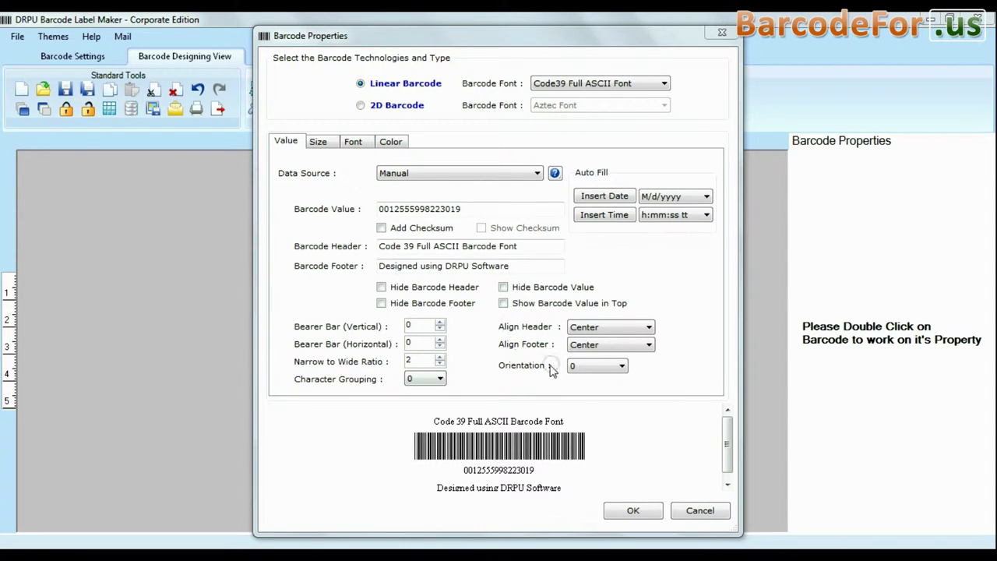
# Raise the bar height to 1.1, make the header bold, and apply the properties.
pyautogui.click(319, 142)
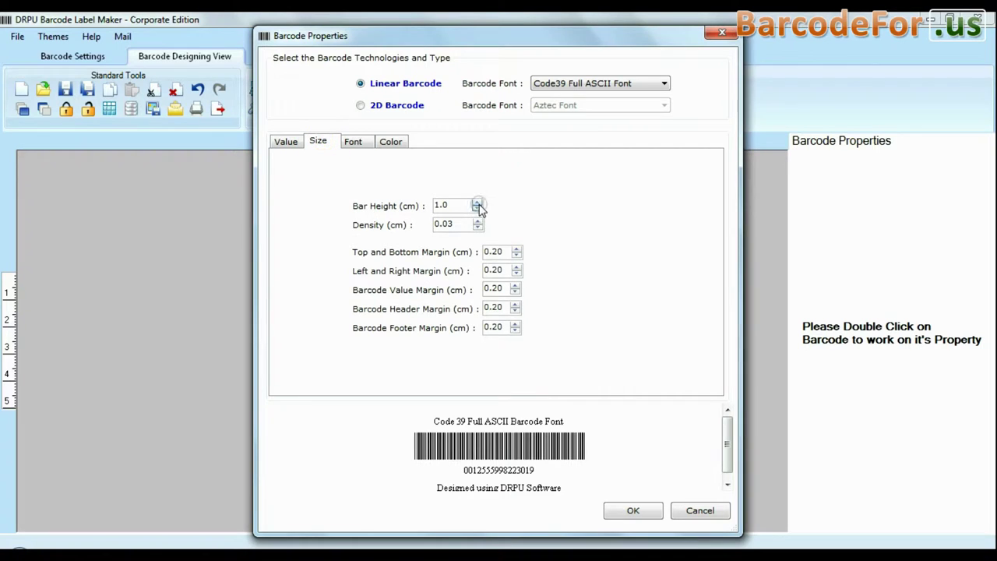
pyautogui.click(478, 202)
pyautogui.click(352, 142)
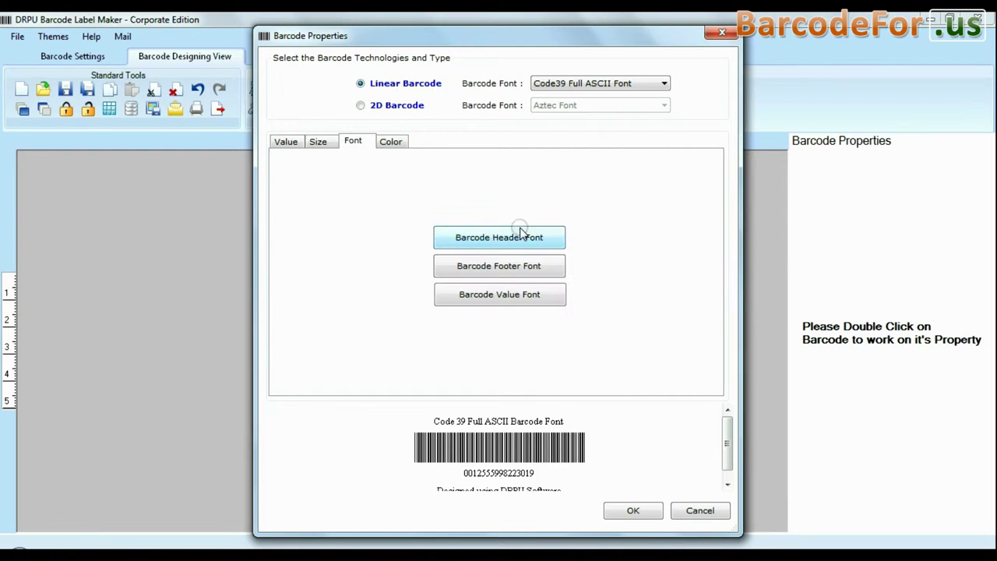
pyautogui.click(514, 235)
pyautogui.click(491, 195)
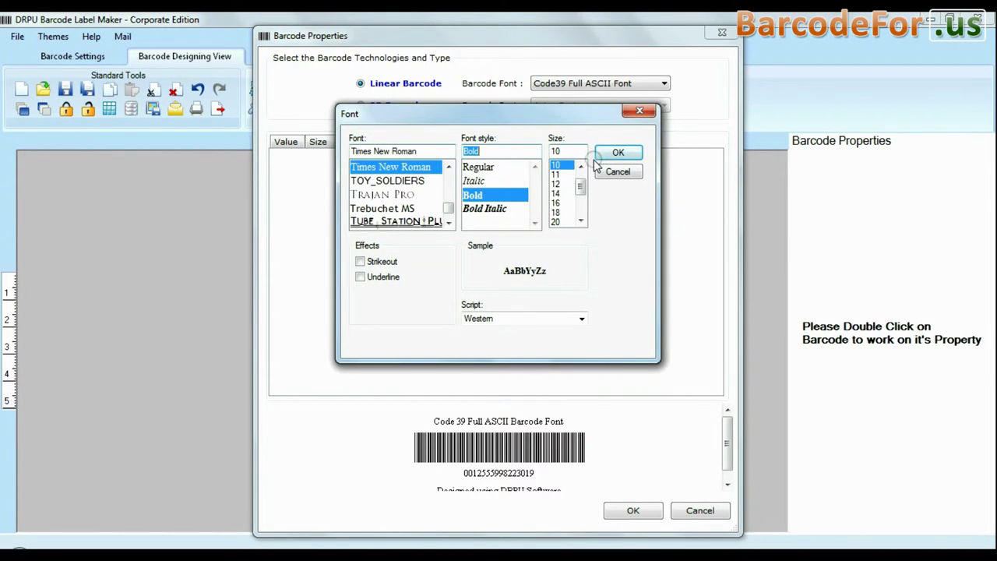
pyautogui.click(618, 152)
pyautogui.click(391, 142)
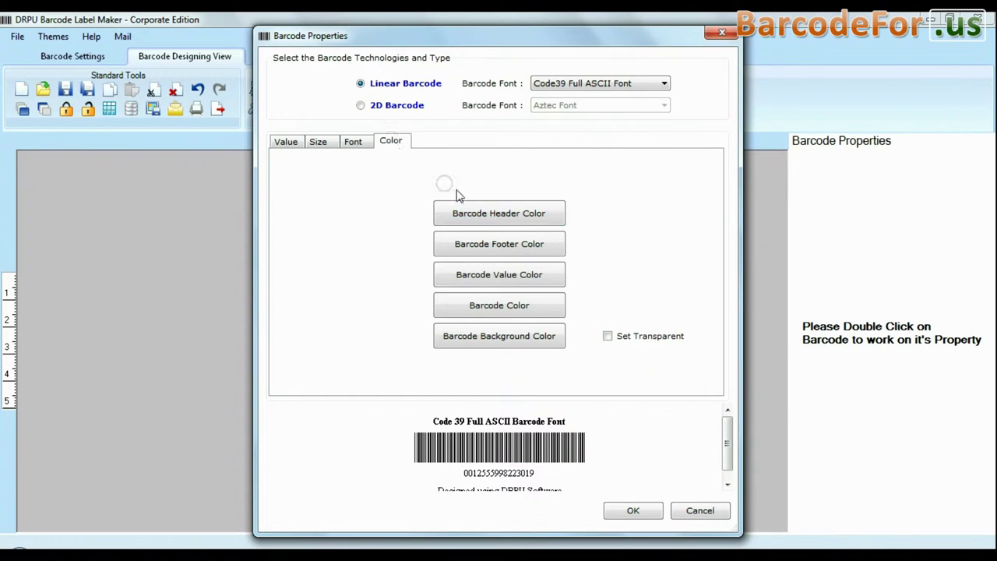
pyautogui.click(633, 511)
# Move the small barcode to the top-left and change it to a 2D Aztec code.
pyautogui.moveTo(405, 335); pyautogui.dragTo(356, 287)
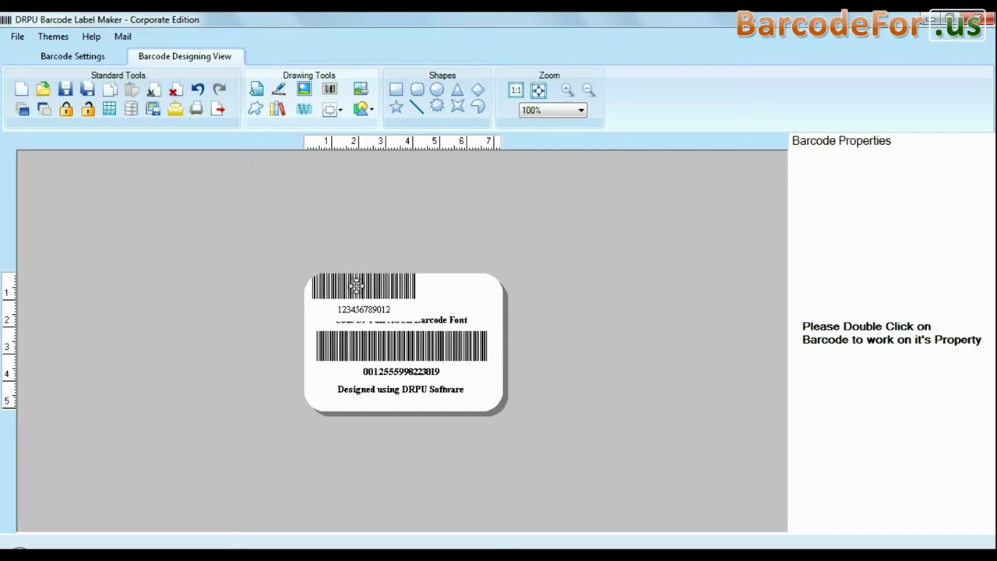
pyautogui.doubleClick(364, 286)
pyautogui.click(397, 105)
pyautogui.click(600, 105)
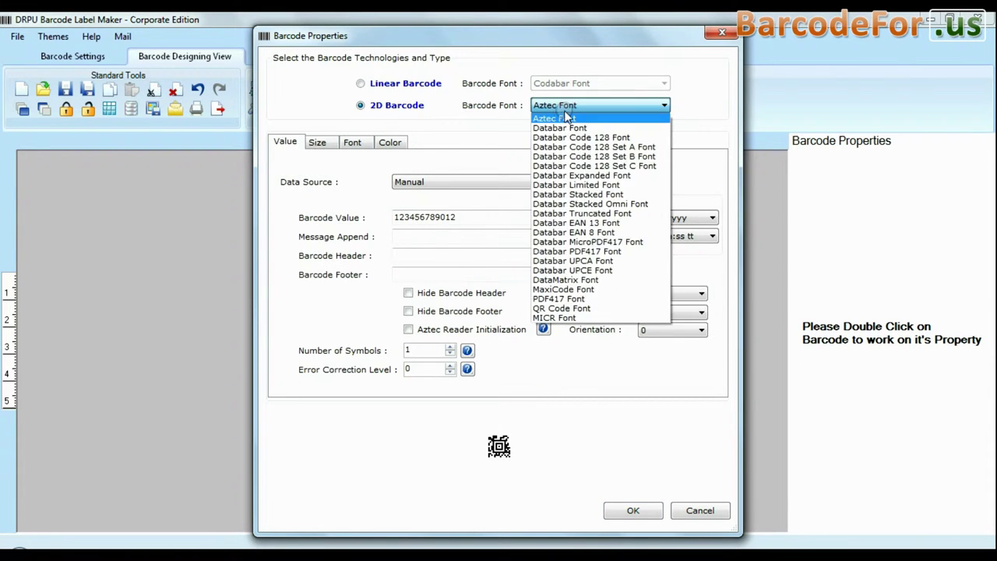
pyautogui.click(561, 115)
pyautogui.click(633, 510)
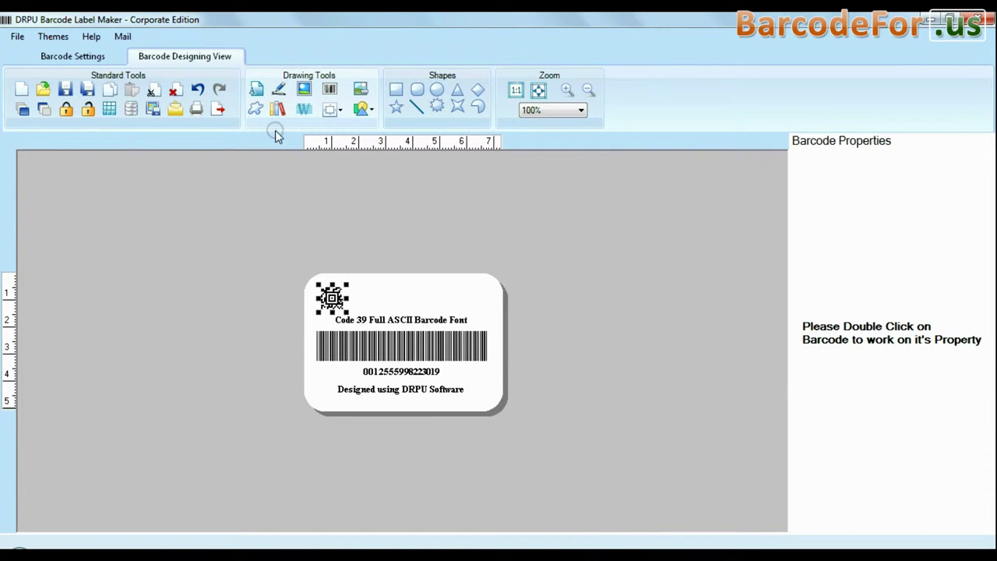
# Add 14 pt bold 'Sample Of:' text beside the Aztec code.
pyautogui.click(256, 89)
pyautogui.click(401, 346)
pyautogui.moveTo(401, 340); pyautogui.dragTo(397, 298)
pyautogui.moveTo(874, 296); pyautogui.dragTo(805, 285)
pyautogui.write('Sample Of:')
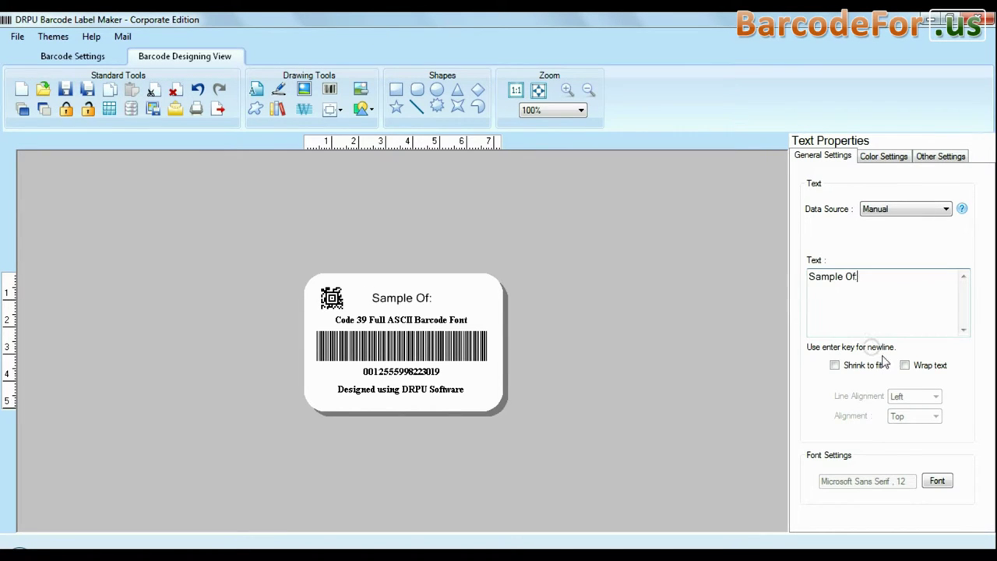
pyautogui.click(937, 481)
pyautogui.click(556, 175)
pyautogui.click(481, 181)
pyautogui.click(474, 194)
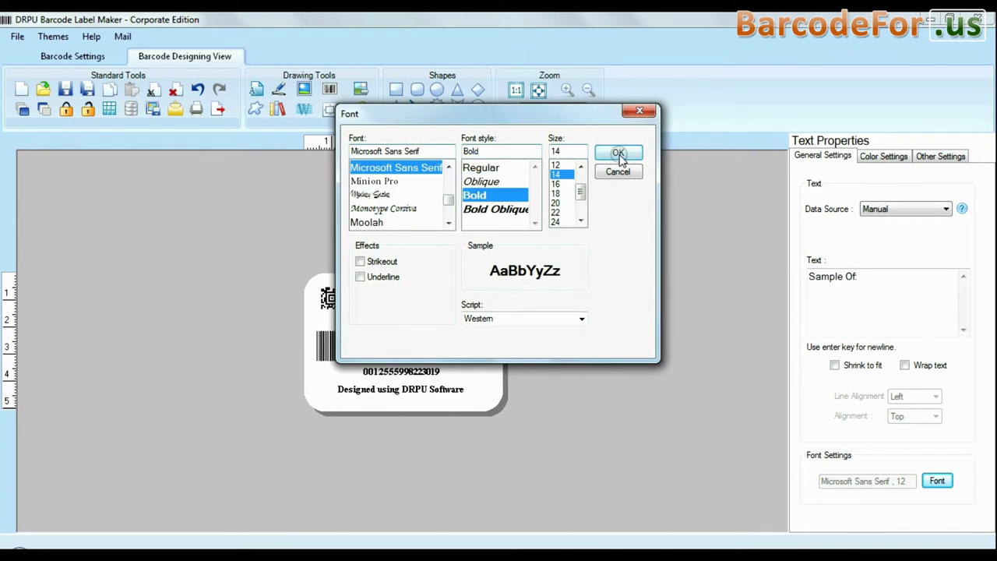
pyautogui.click(618, 152)
# Add a signature and position it over the 'Sample Of:' text.
pyautogui.click(278, 89)
pyautogui.click(401, 340)
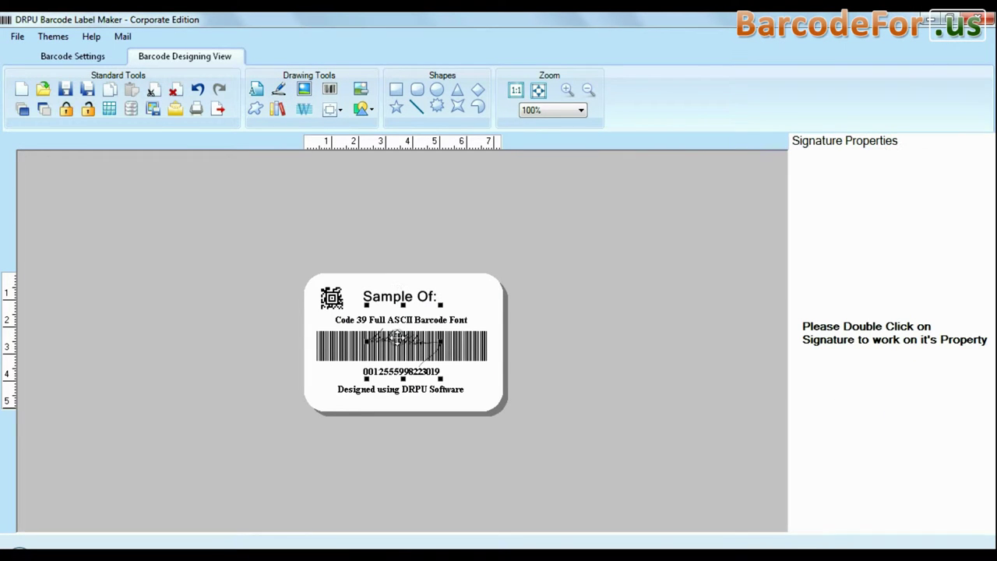
pyautogui.moveTo(401, 341); pyautogui.dragTo(399, 298)
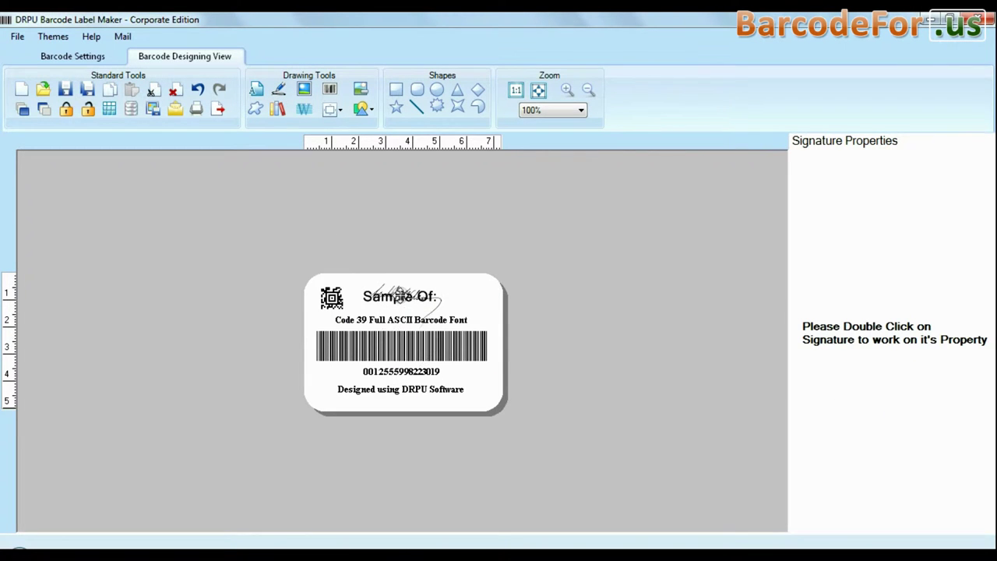
pyautogui.click(360, 89)
# Browse the Miscellaneous 1 shapes, image library and watermark settings without adding anything.
pyautogui.click(254, 109)
pyautogui.click(857, 178)
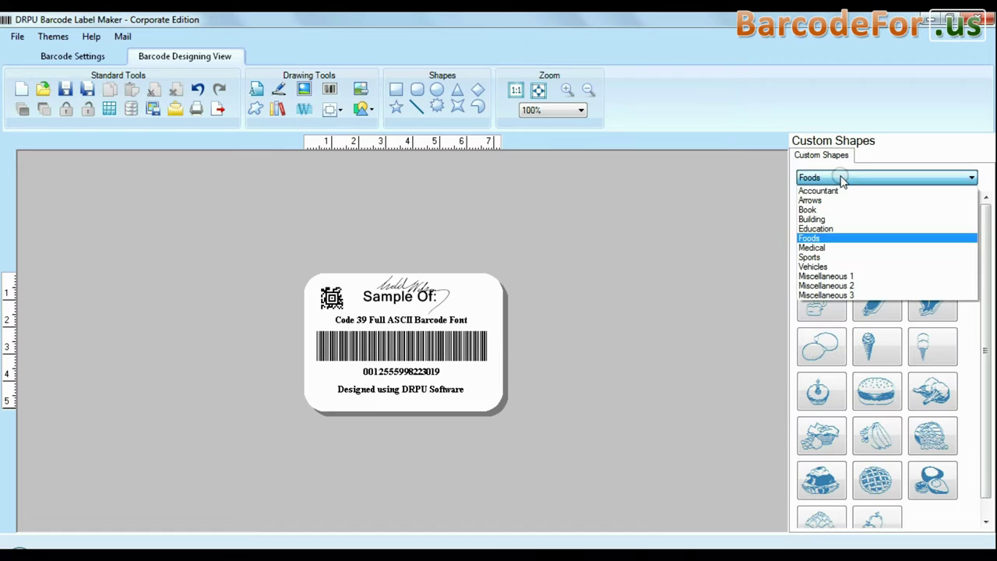
pyautogui.click(857, 276)
pyautogui.click(278, 108)
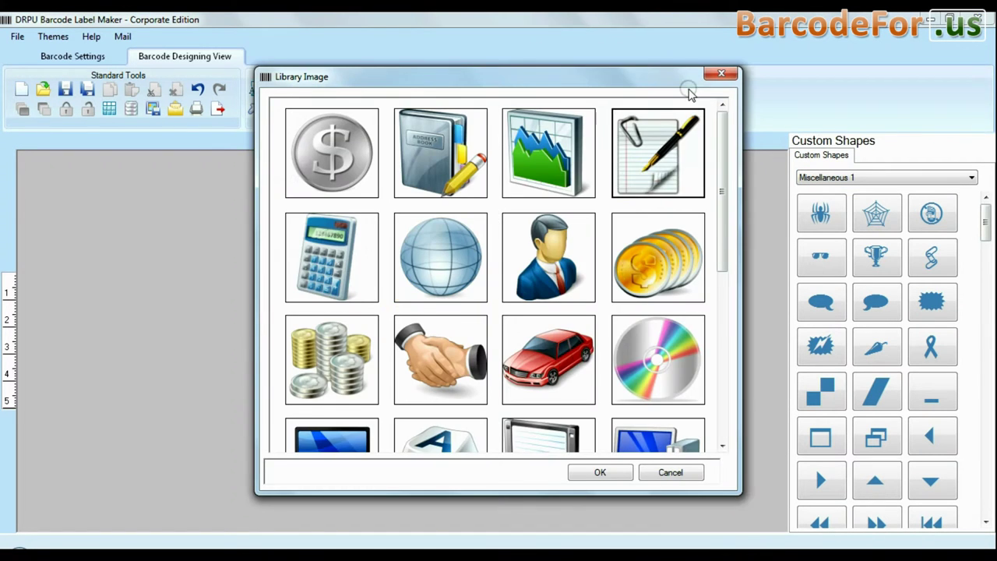
pyautogui.click(692, 92)
pyautogui.click(304, 108)
pyautogui.click(634, 362)
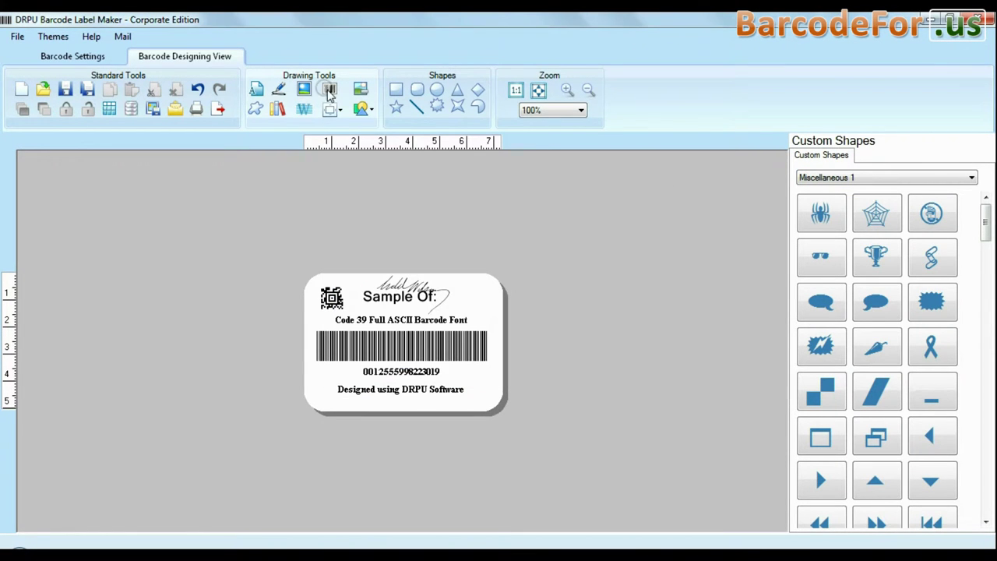
# Draw a square frame around the Aztec code and open the batch processing series manager.
pyautogui.click(339, 111)
pyautogui.click(395, 89)
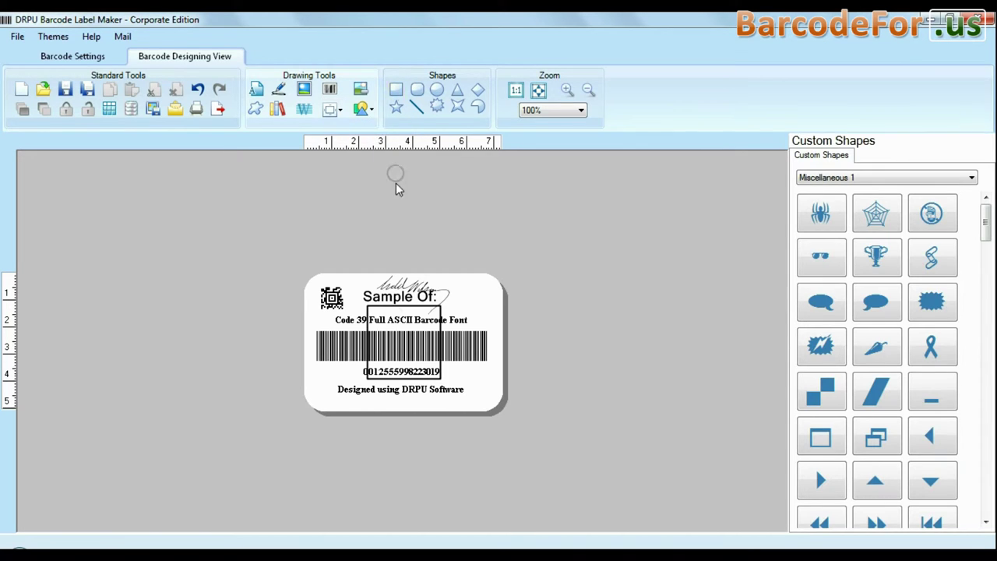
pyautogui.moveTo(398, 338); pyautogui.dragTo(346, 308)
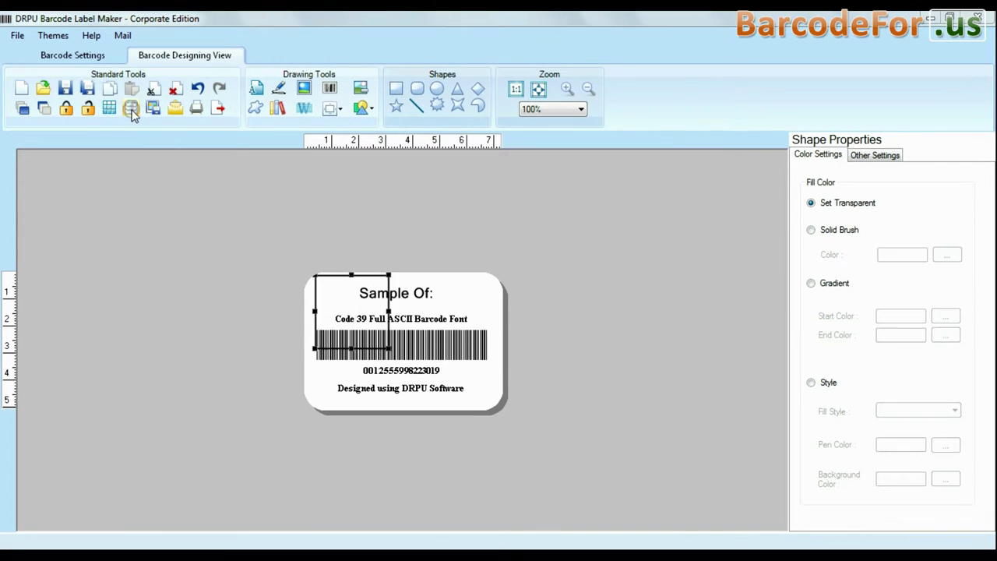
pyautogui.click(131, 110)
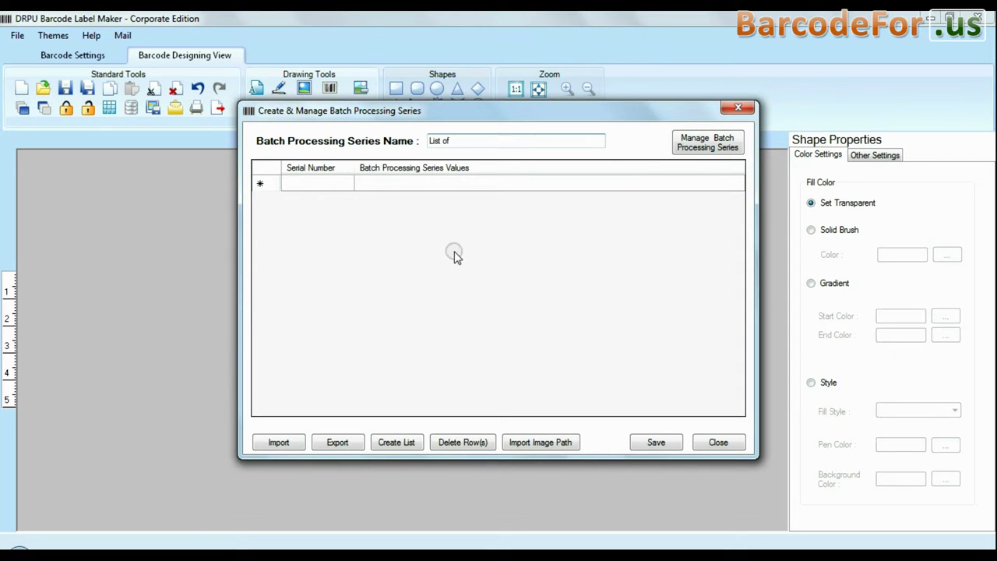
# Generate a sequential series with prefix Abc, suffix Code, numbered 1 to 10.
pyautogui.click(394, 442)
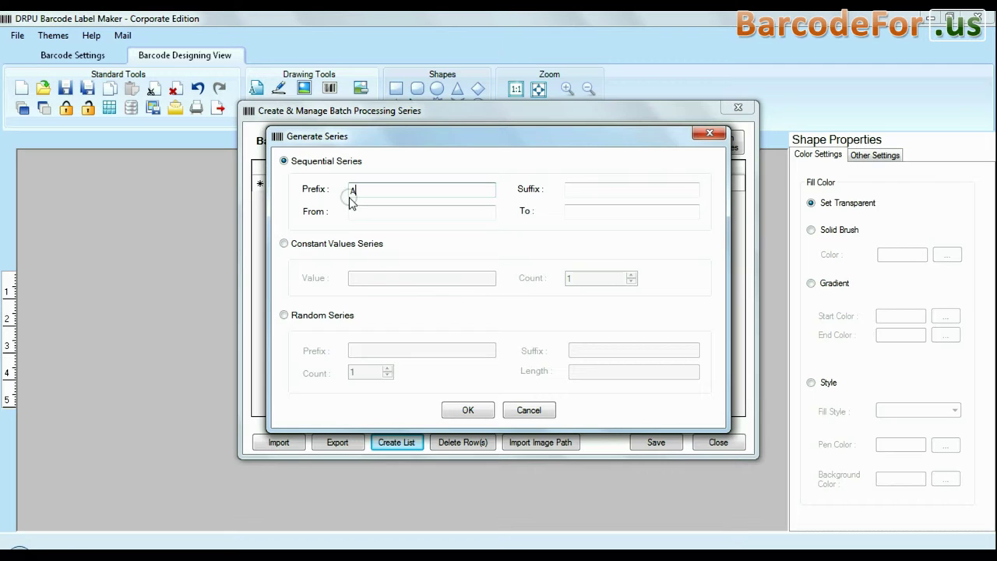
pyautogui.click(590, 189)
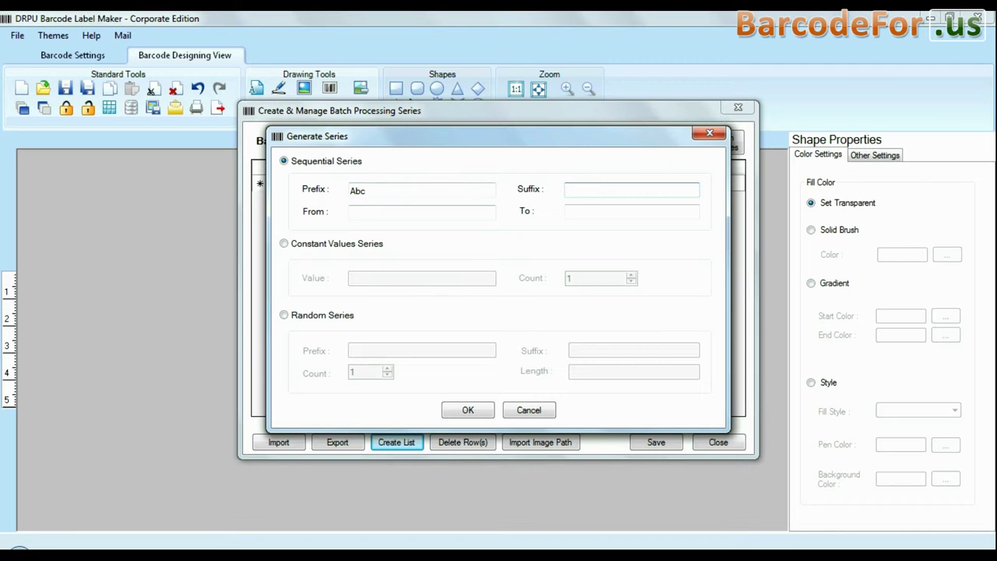
pyautogui.click(449, 211)
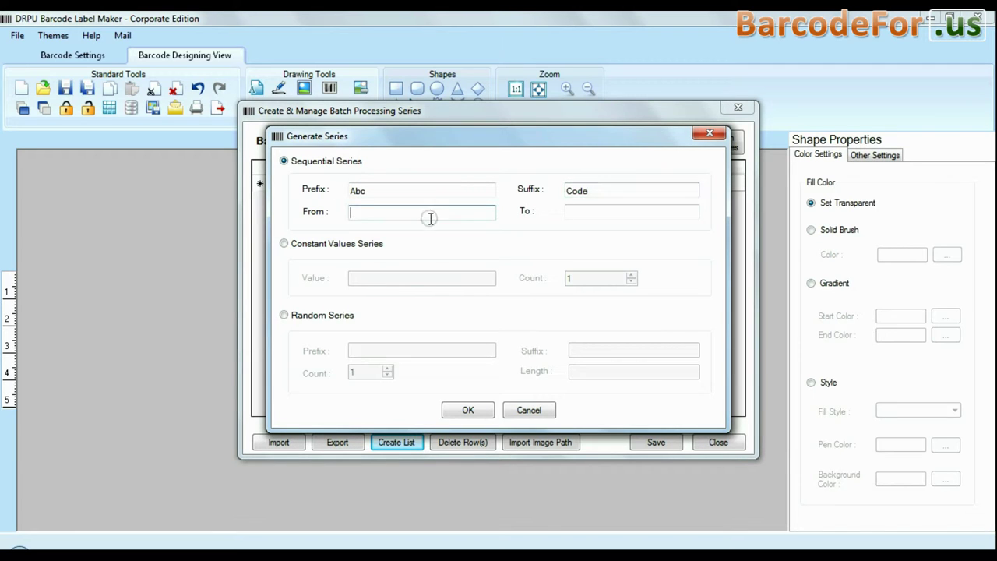
pyautogui.write('1')
pyautogui.click(592, 211)
pyautogui.write('10')
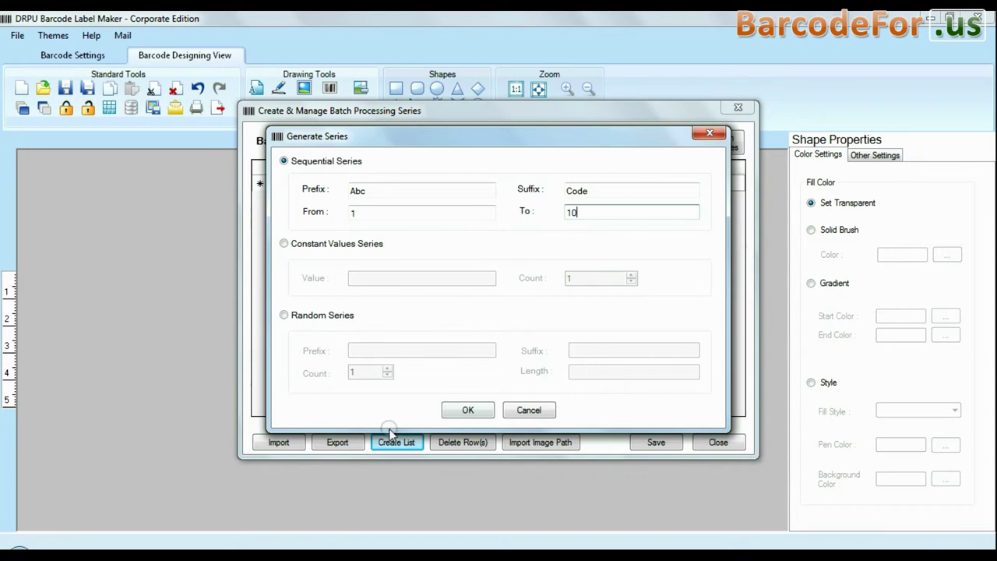
pyautogui.click(465, 410)
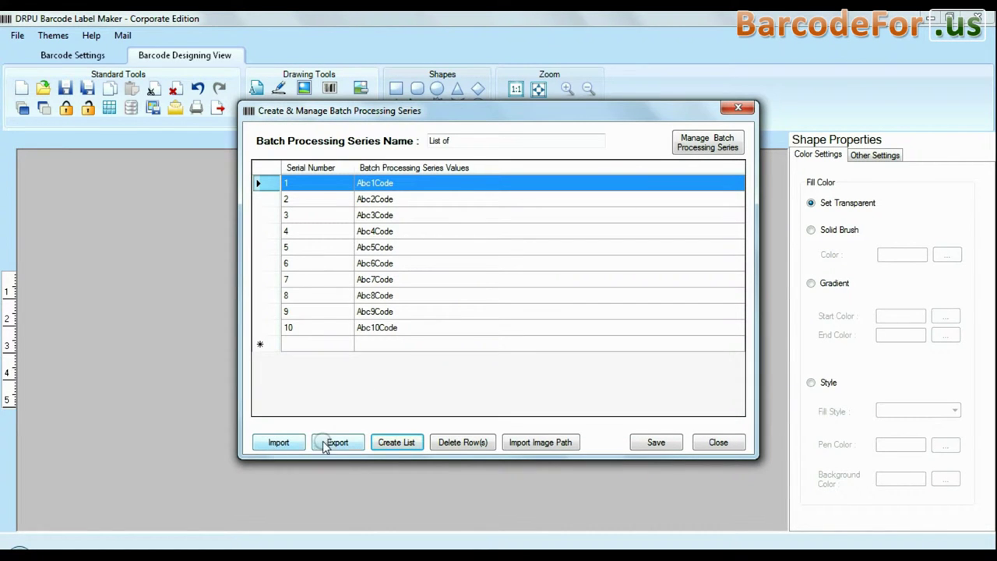
# Close the batch series manager, dismiss the export settings, and bring up Send Mail.
pyautogui.click(718, 441)
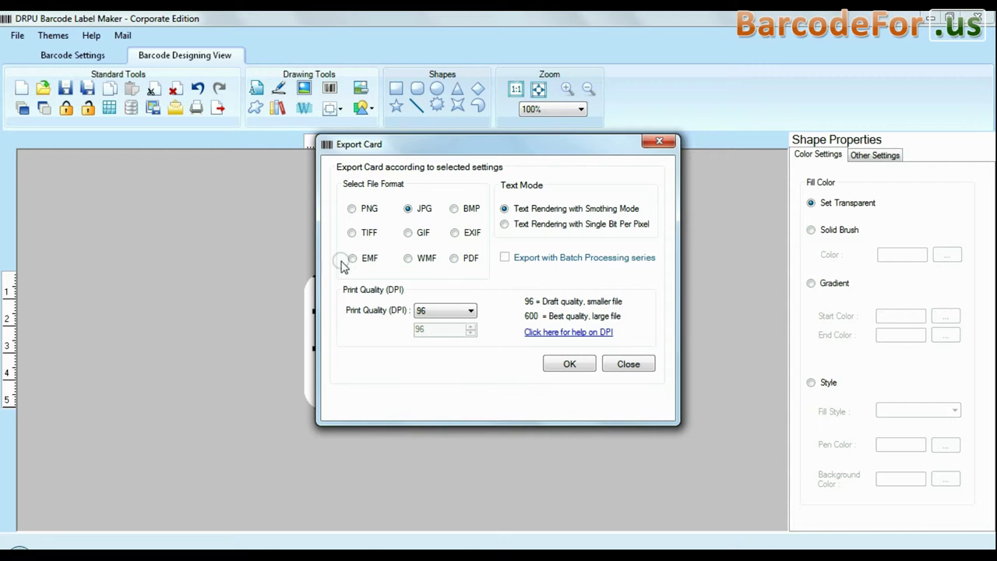
pyautogui.click(628, 364)
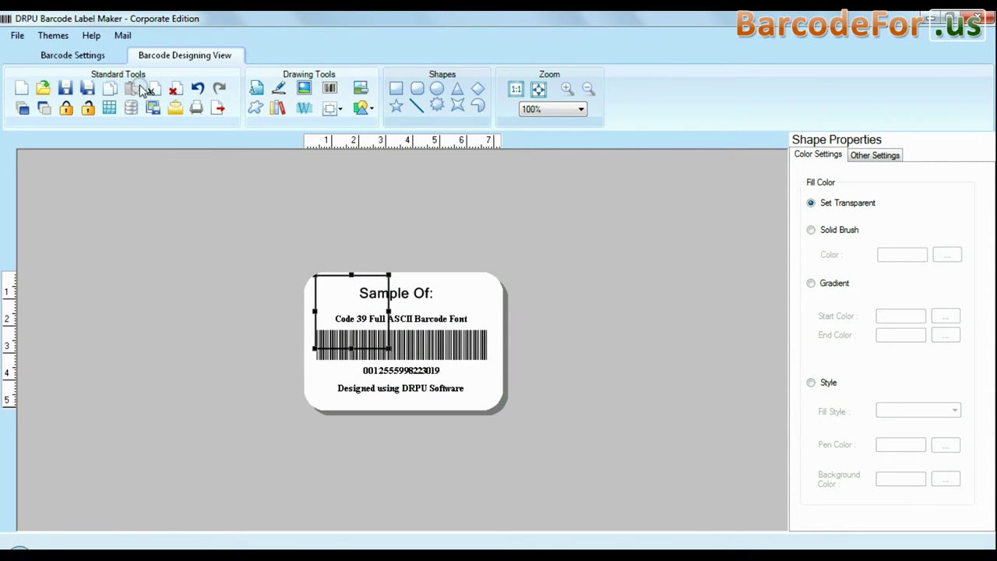
pyautogui.click(174, 108)
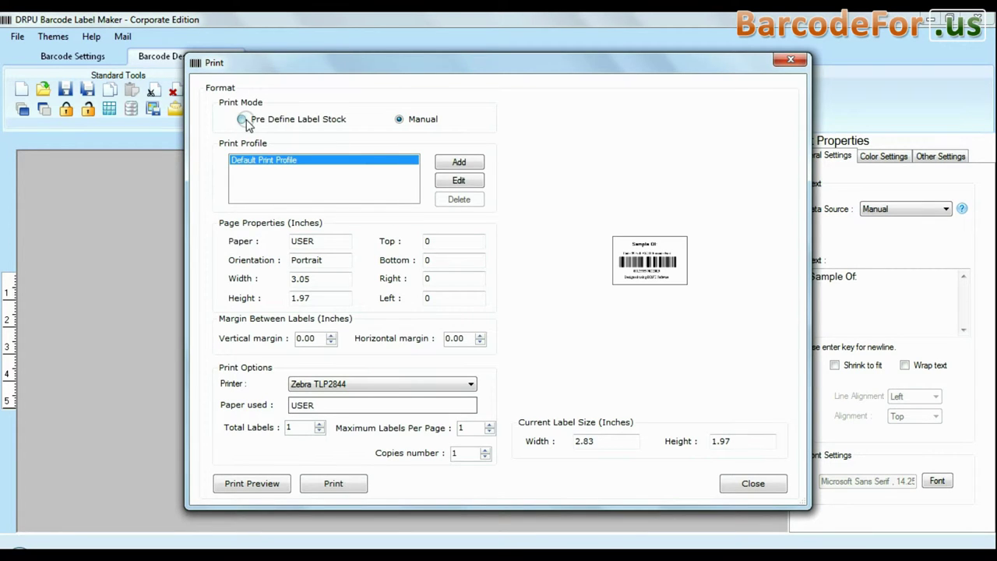
# Use predefined Avery A4 label stock, trying products 2568 and then 4823.
pyautogui.click(243, 121)
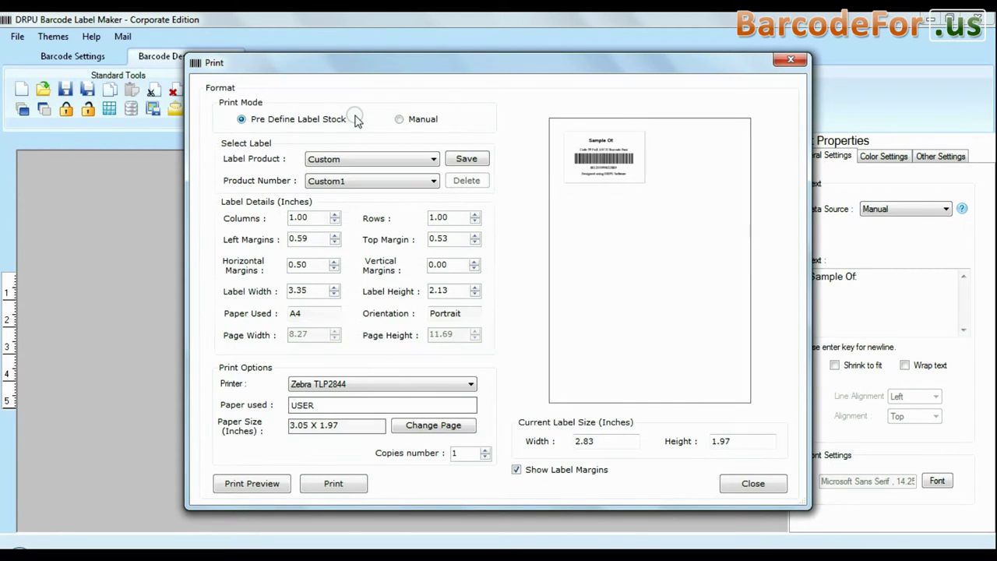
pyautogui.click(413, 121)
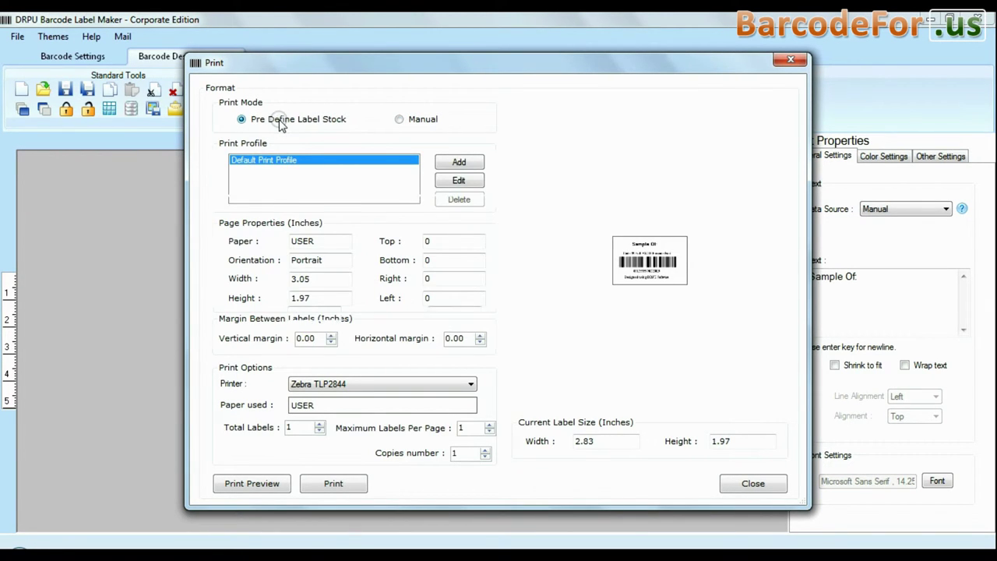
pyautogui.click(280, 120)
pyautogui.click(372, 160)
pyautogui.click(361, 211)
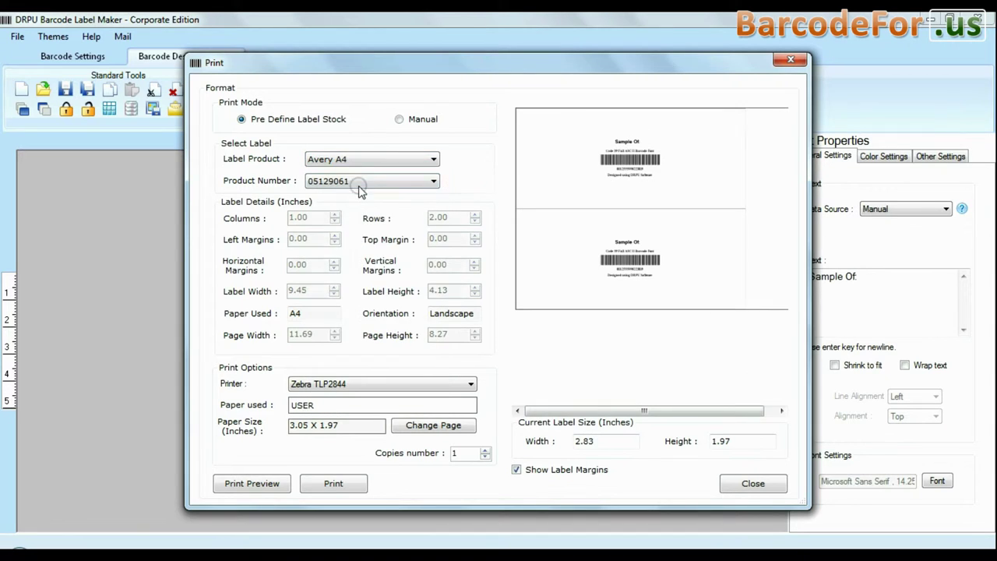
pyautogui.click(364, 182)
pyautogui.click(361, 336)
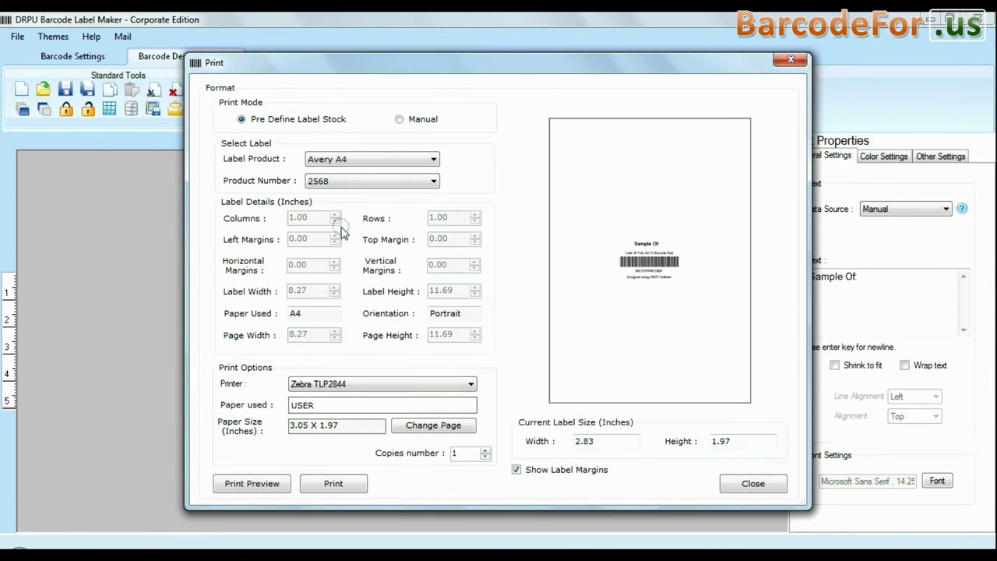
pyautogui.click(364, 180)
pyautogui.scroll(-10, 385, 363)
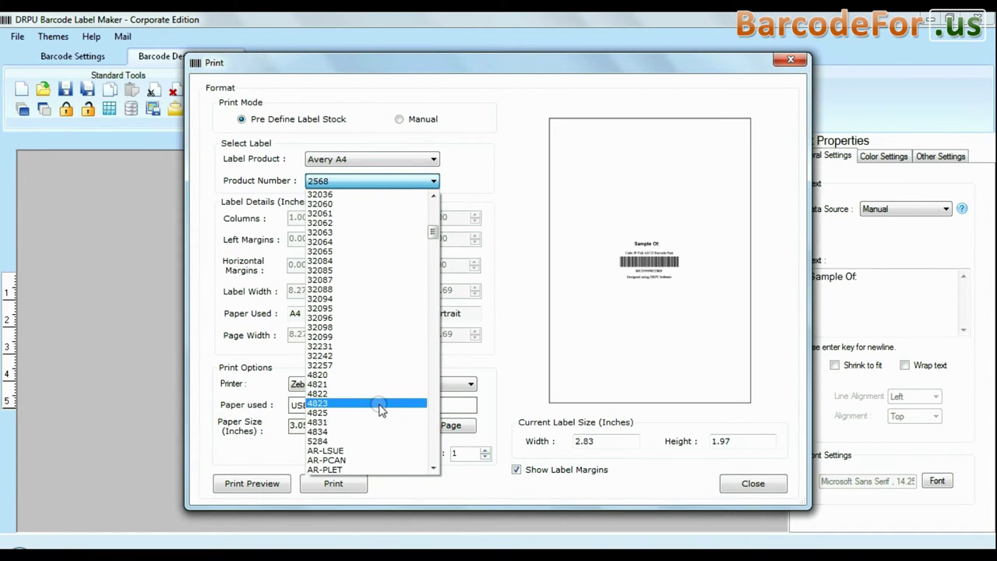
pyautogui.click(373, 398)
# Switch to Compu Label stock, trying pinfeed products 111150 and then 140657.
pyautogui.click(332, 162)
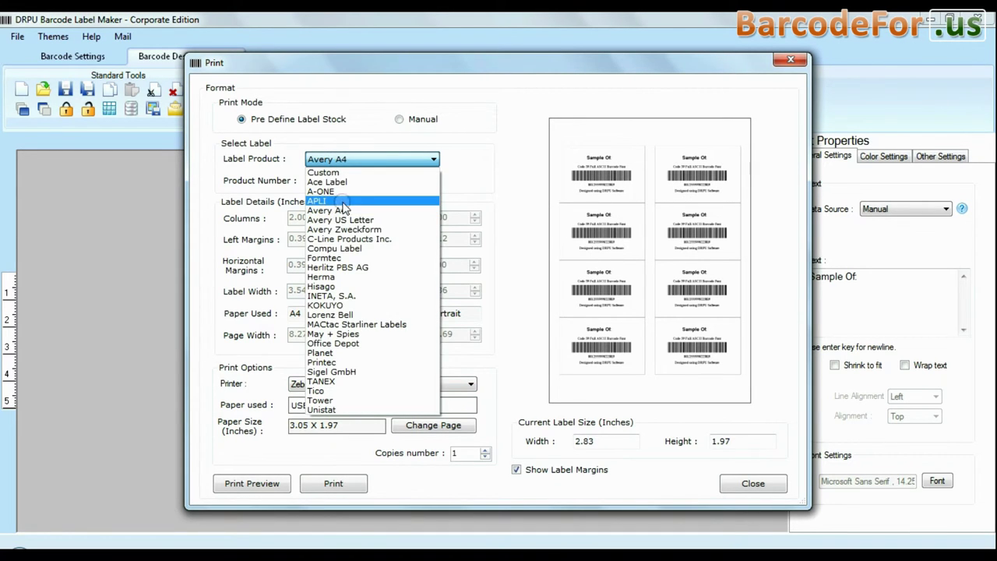
pyautogui.click(350, 249)
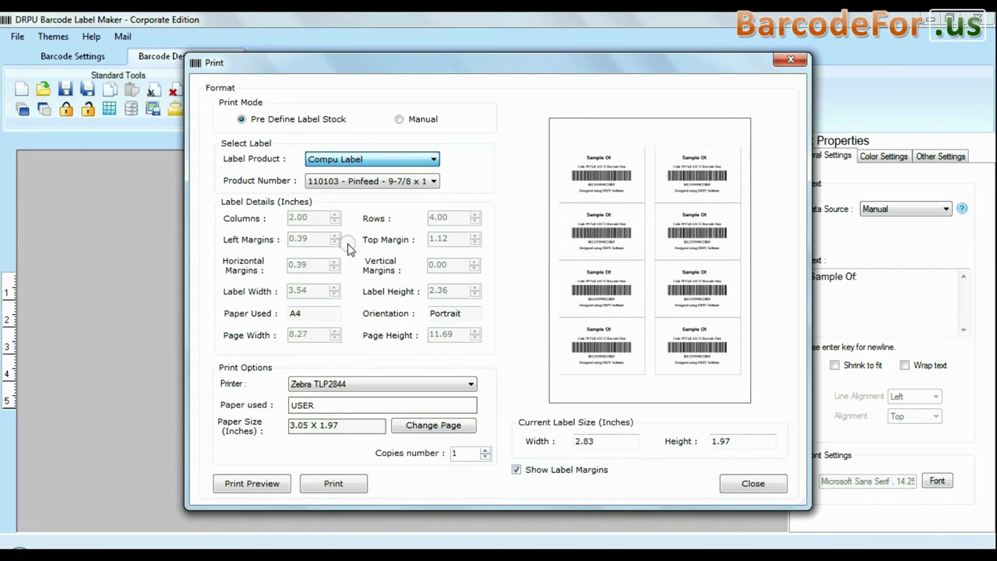
pyautogui.click(355, 181)
pyautogui.click(359, 365)
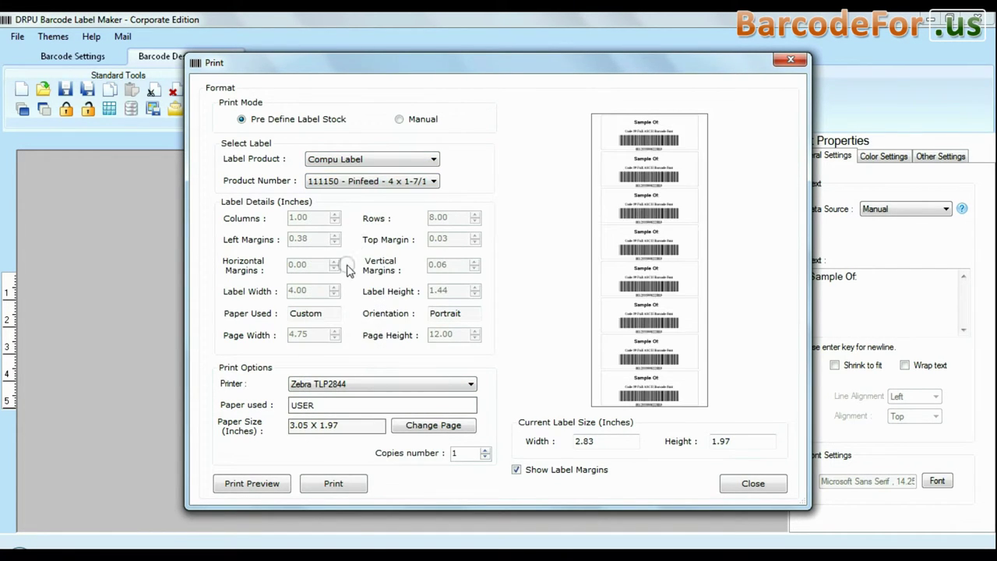
pyautogui.click(372, 181)
pyautogui.scroll(-5, 374, 351)
pyautogui.click(389, 397)
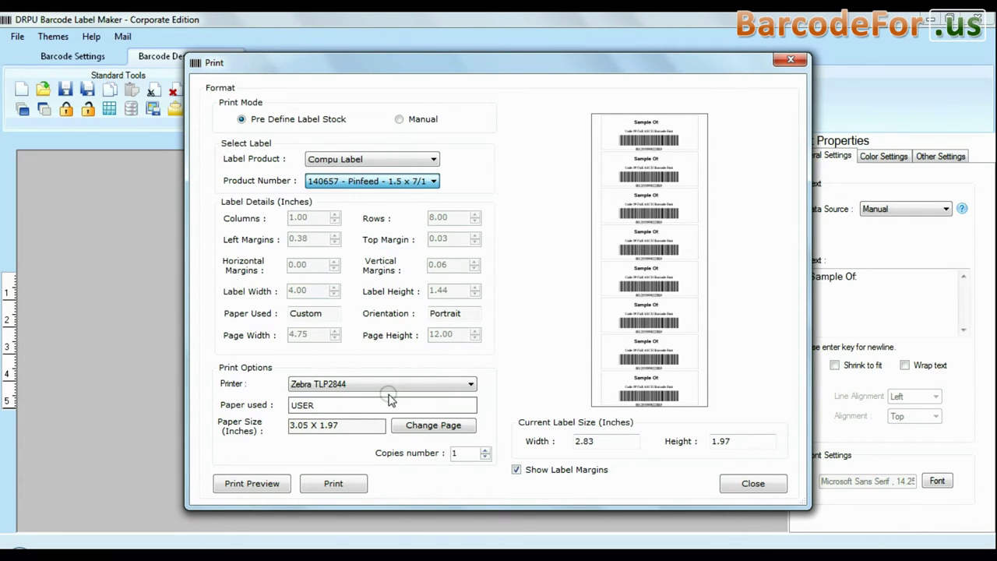
pyautogui.click(361, 161)
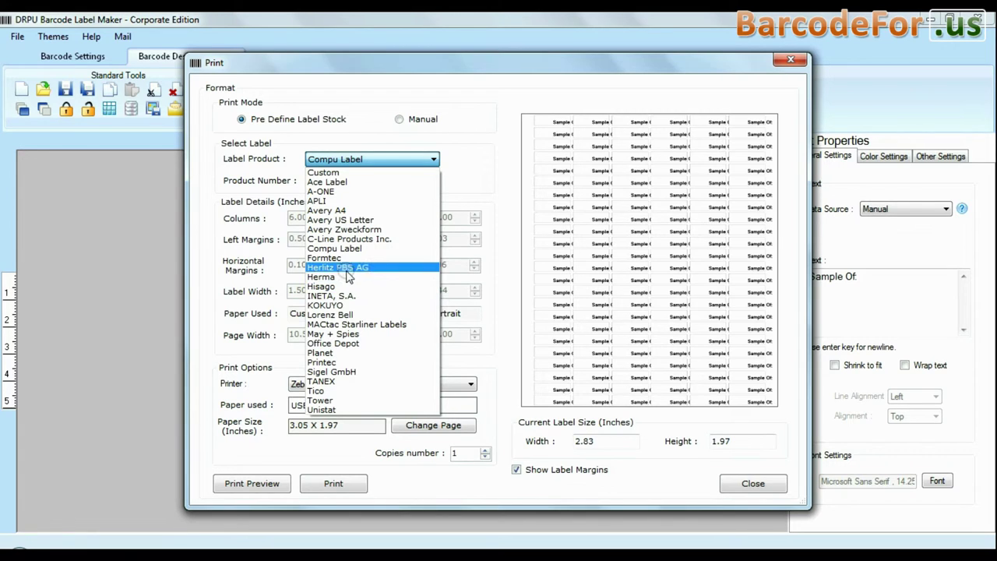
# Try Herma label stock with products 10014 and then 10811.
pyautogui.click(347, 278)
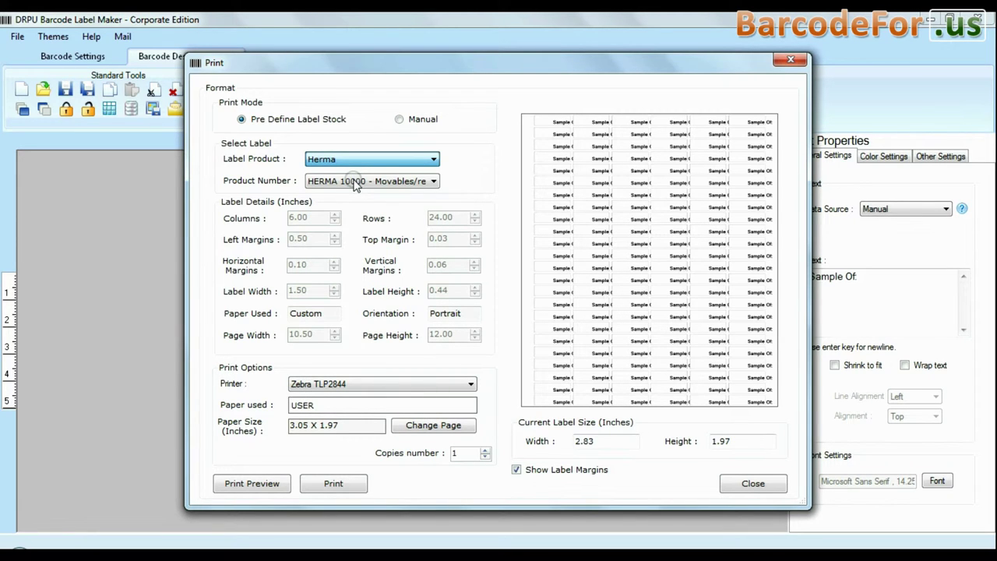
pyautogui.click(354, 181)
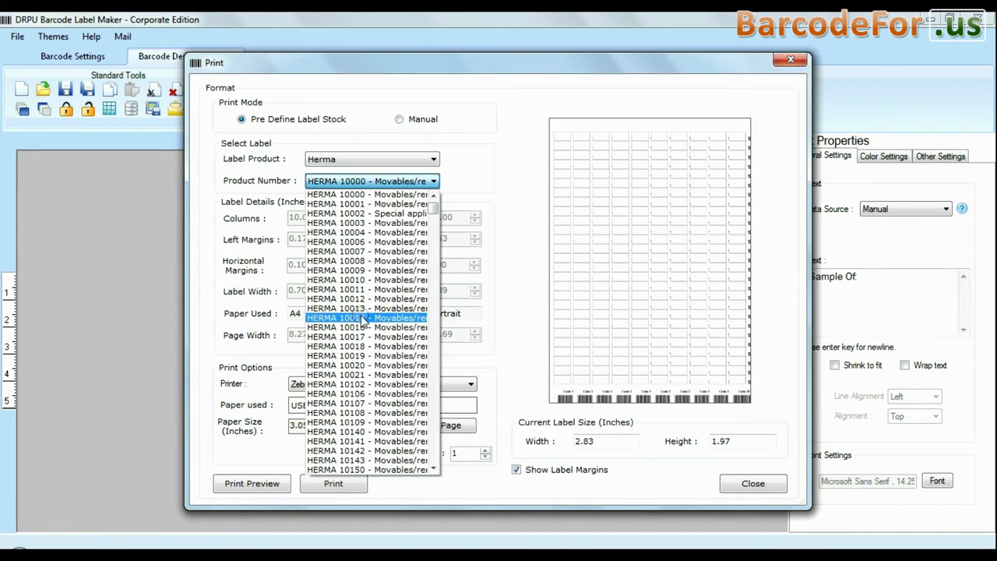
pyautogui.click(363, 318)
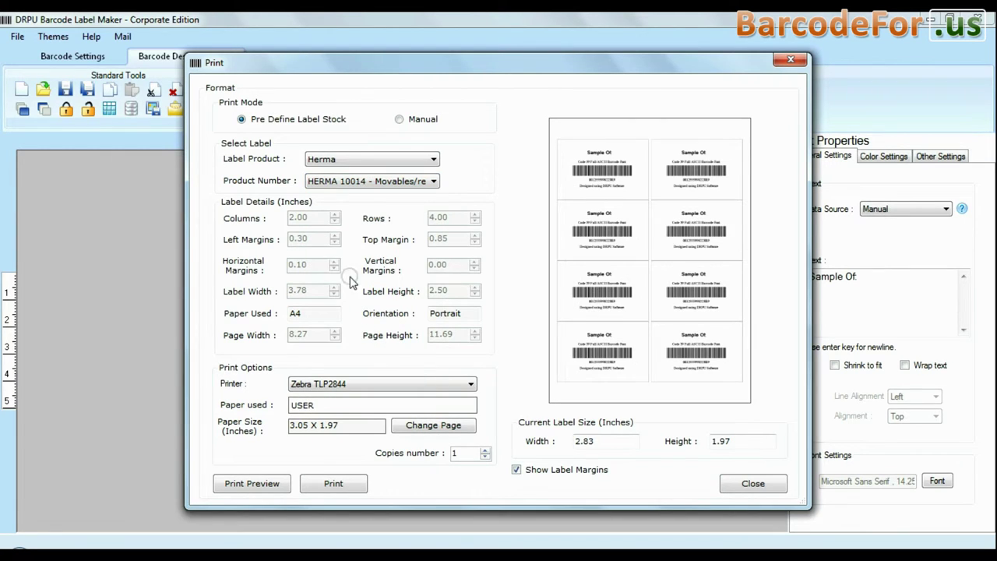
pyautogui.click(362, 184)
pyautogui.scroll(-10, 374, 381)
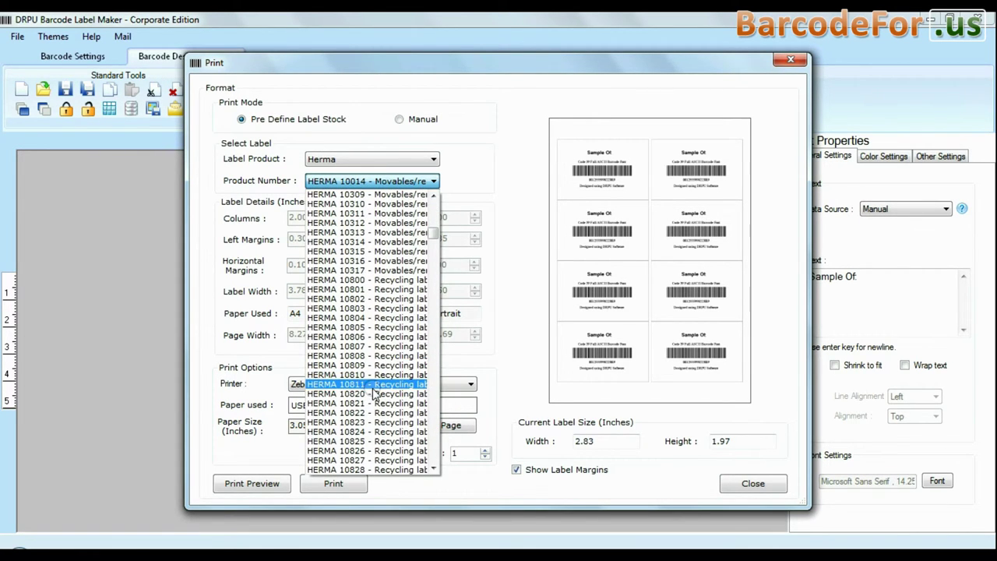
pyautogui.click(374, 387)
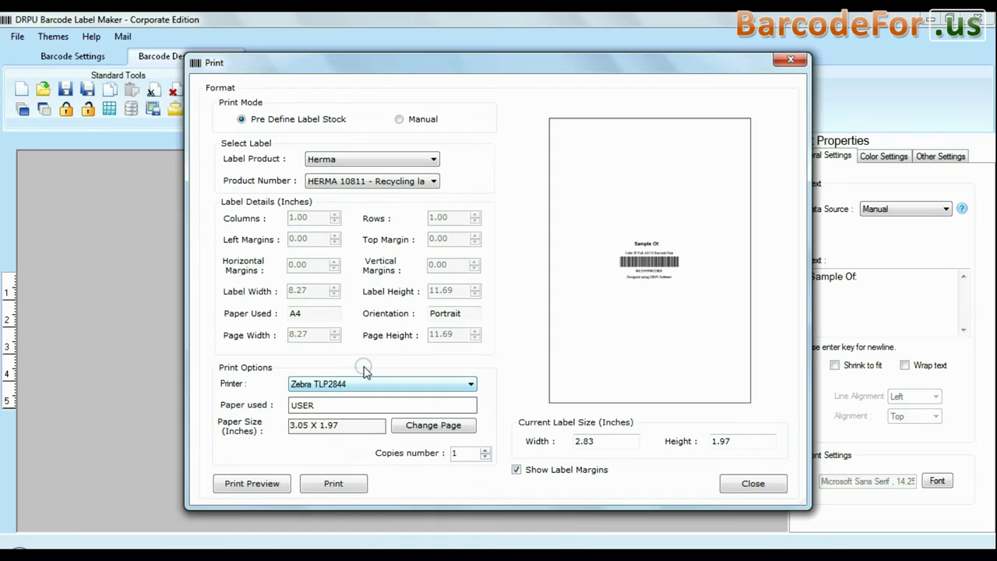
# Switch to Lorenz Bell label stock with product LB8171-8.
pyautogui.click(363, 160)
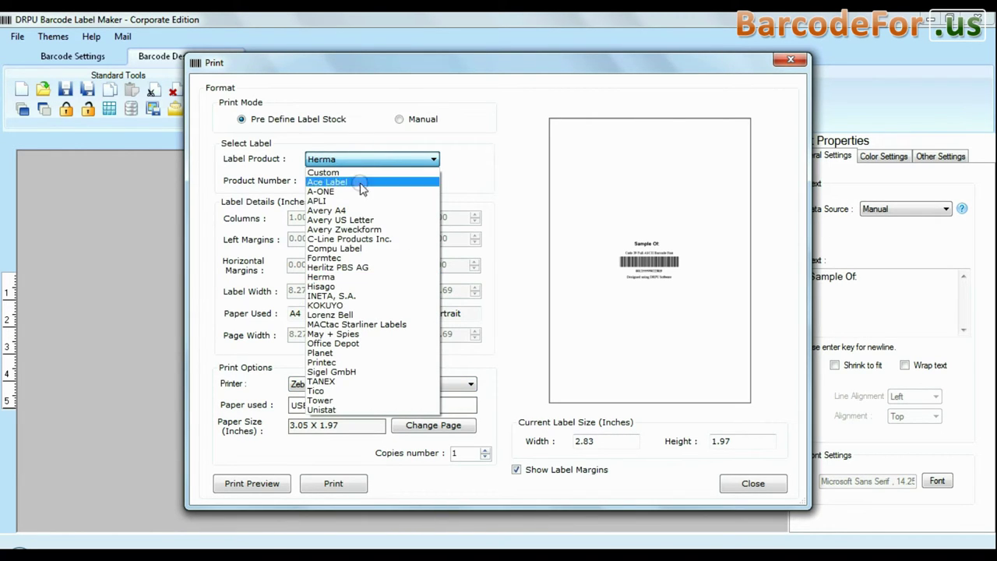
pyautogui.click(363, 315)
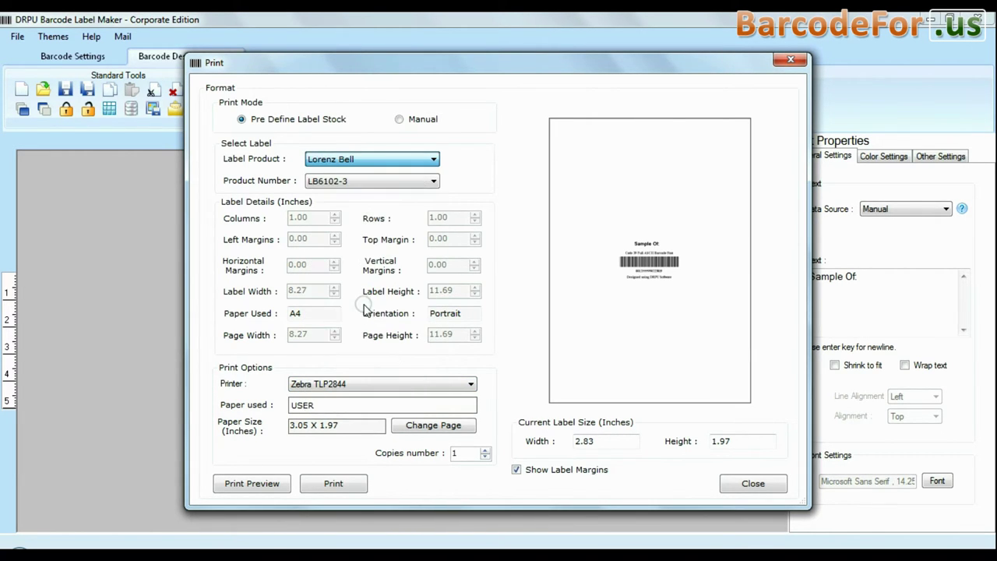
pyautogui.click(377, 182)
pyautogui.click(366, 315)
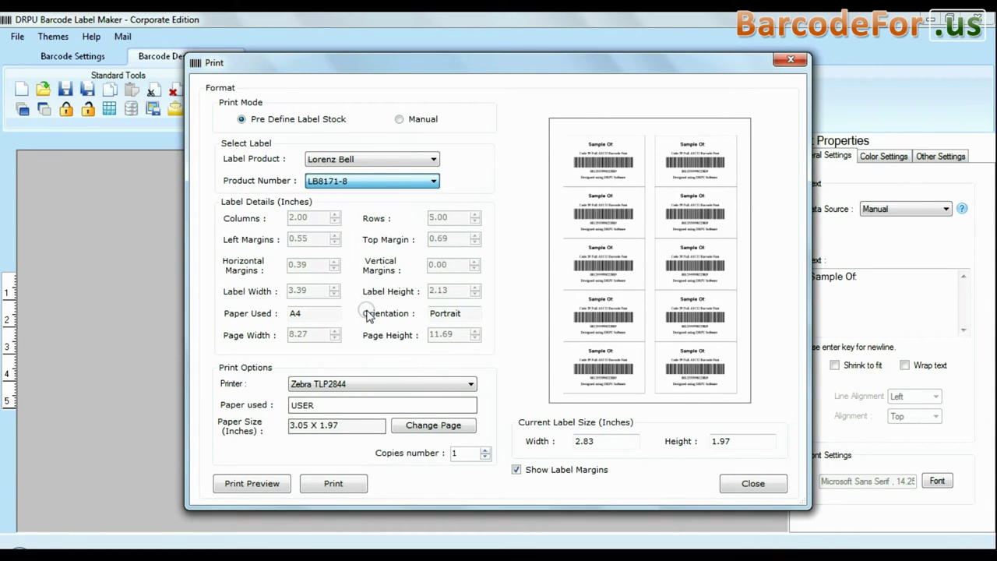
pyautogui.click(377, 184)
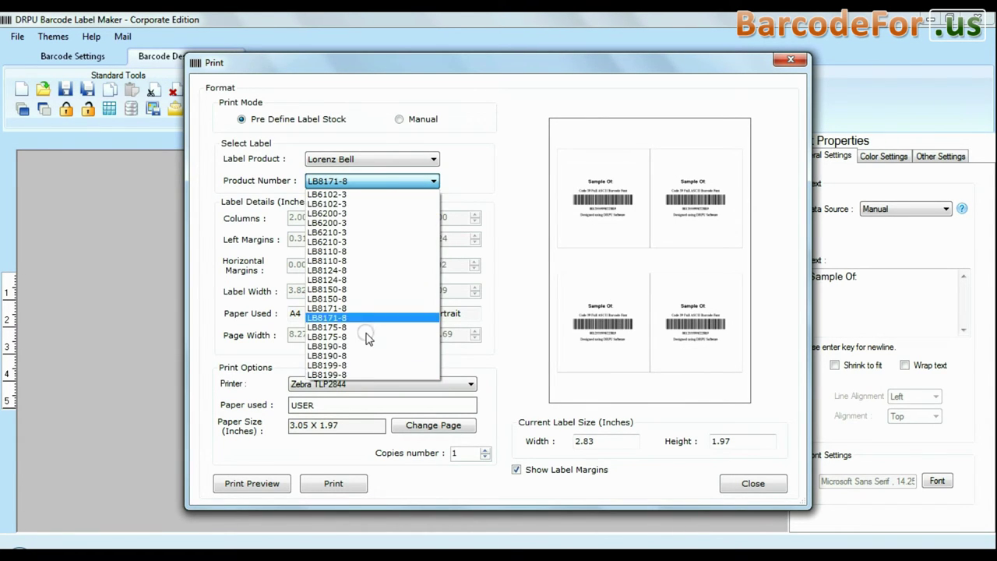
# Choose the Custom1 label layout and reduce the top margin to 0.00.
pyautogui.click(367, 323)
pyautogui.scroll(2, 342, 175)
pyautogui.click(343, 180)
pyautogui.click(327, 193)
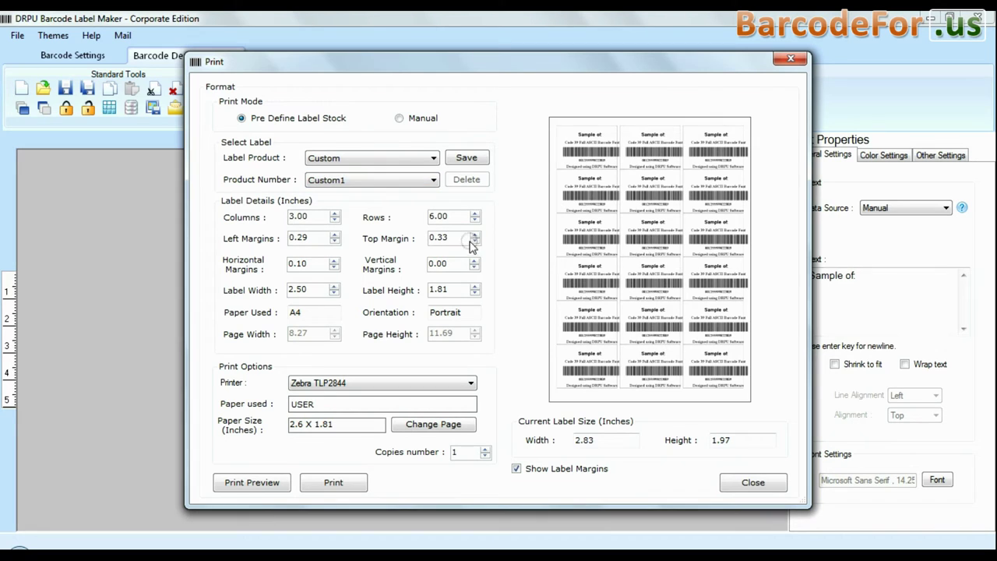
pyautogui.click(475, 244)
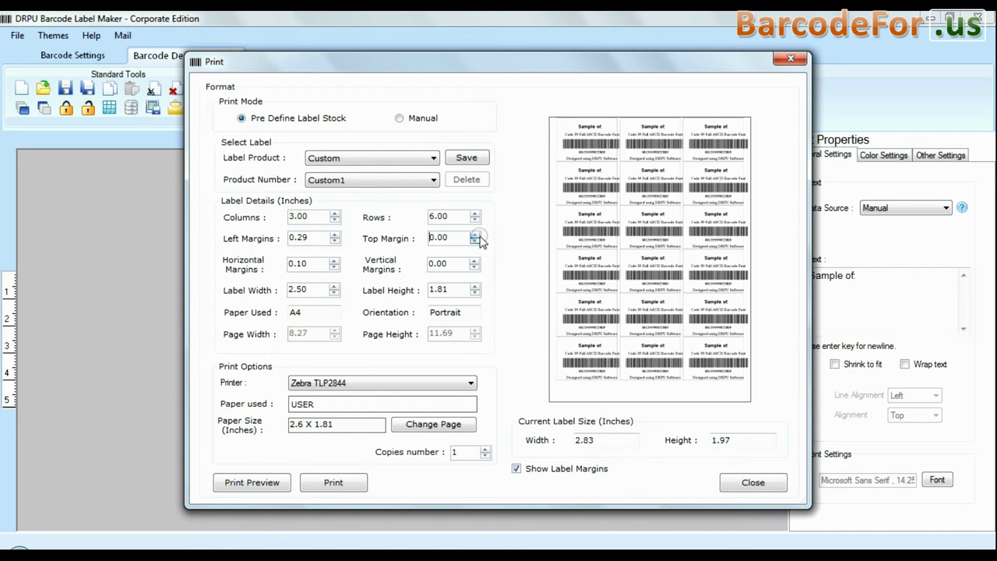
# Select the HP LaserJet CP 1025 printer with Letter paper.
pyautogui.click(431, 383)
pyautogui.click(425, 415)
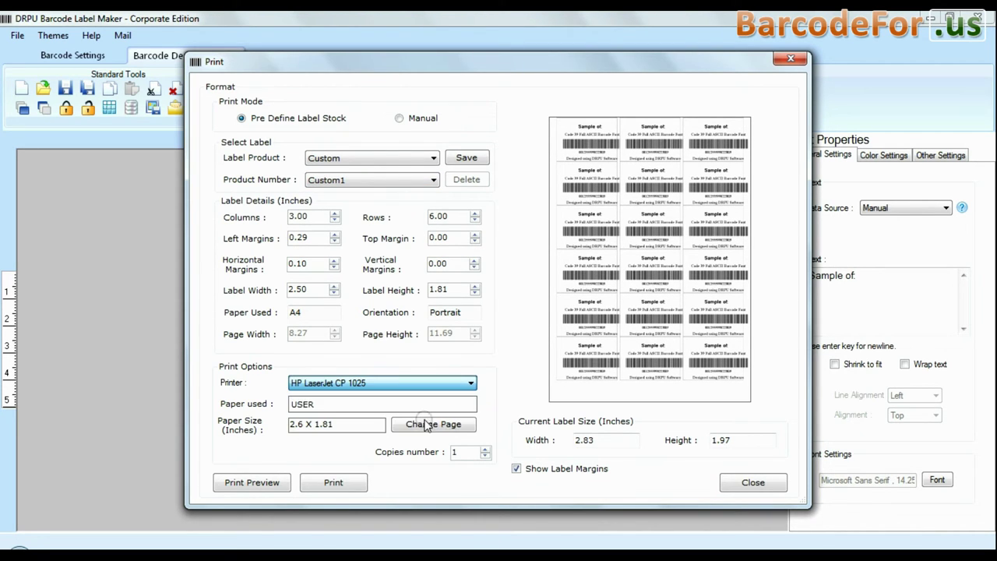
pyautogui.click(426, 424)
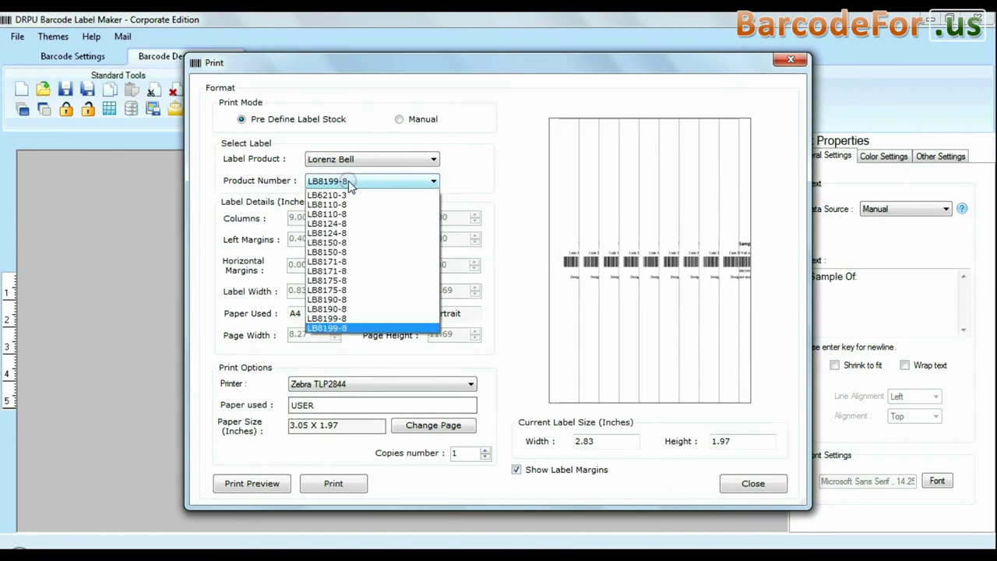
# Choose product LB6102-3 and switch printing to Manual mode with the Default Print Profile.
pyautogui.click(306, 207)
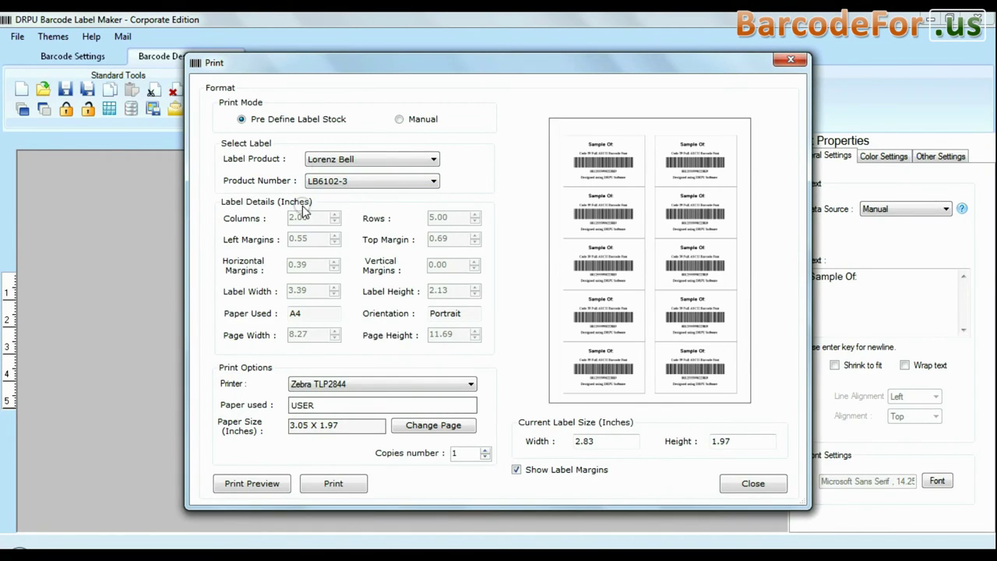
pyautogui.click(399, 121)
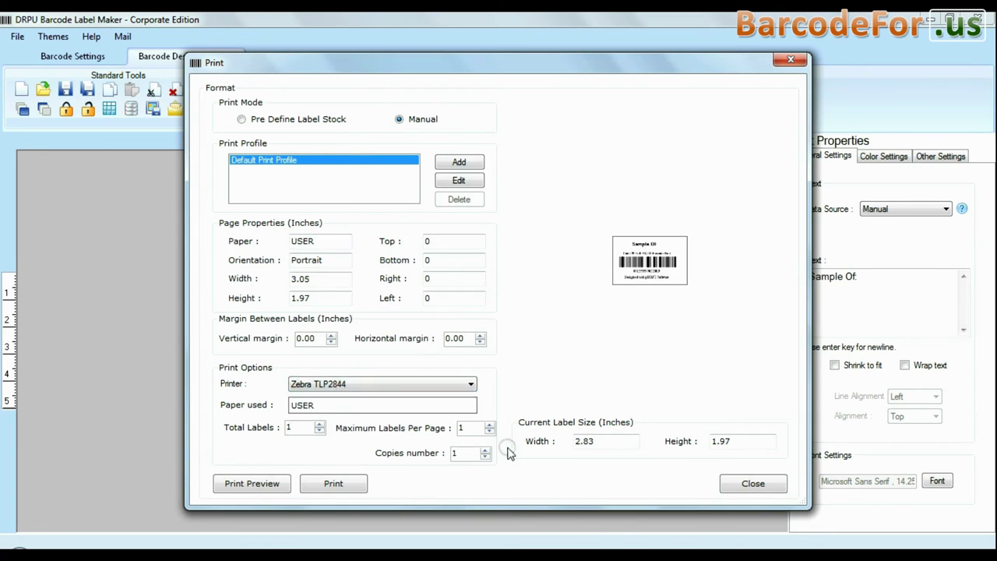